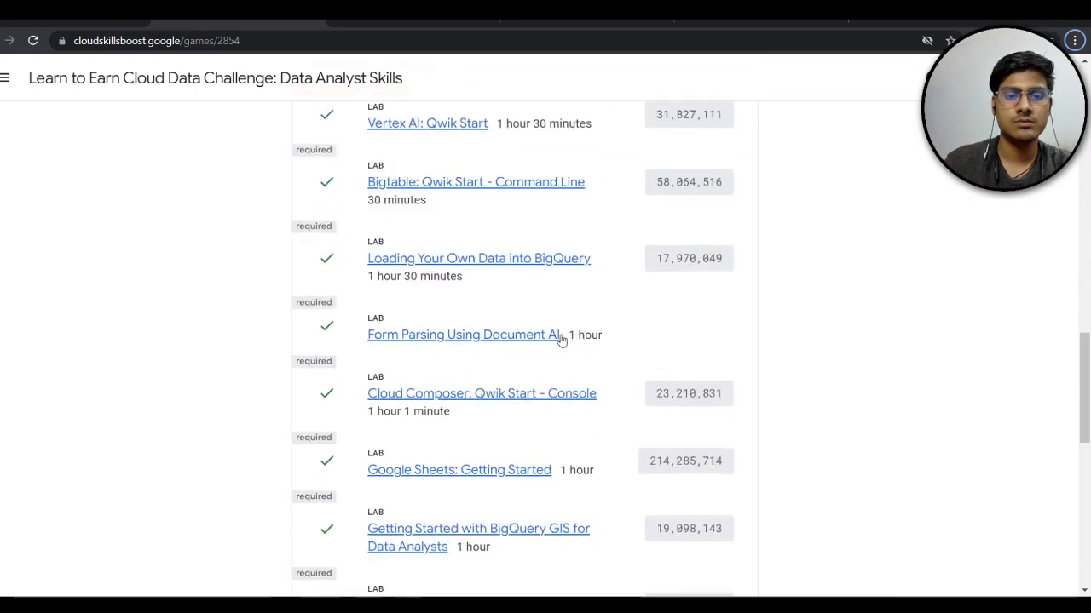
# - Open the 'Ingesting Data Into The Cloud' lab and press Start Lab to begin its timer
pyautogui.scroll(-2, 407, 383)
pyautogui.scroll(-2, 416, 419)
pyautogui.click(430, 390)
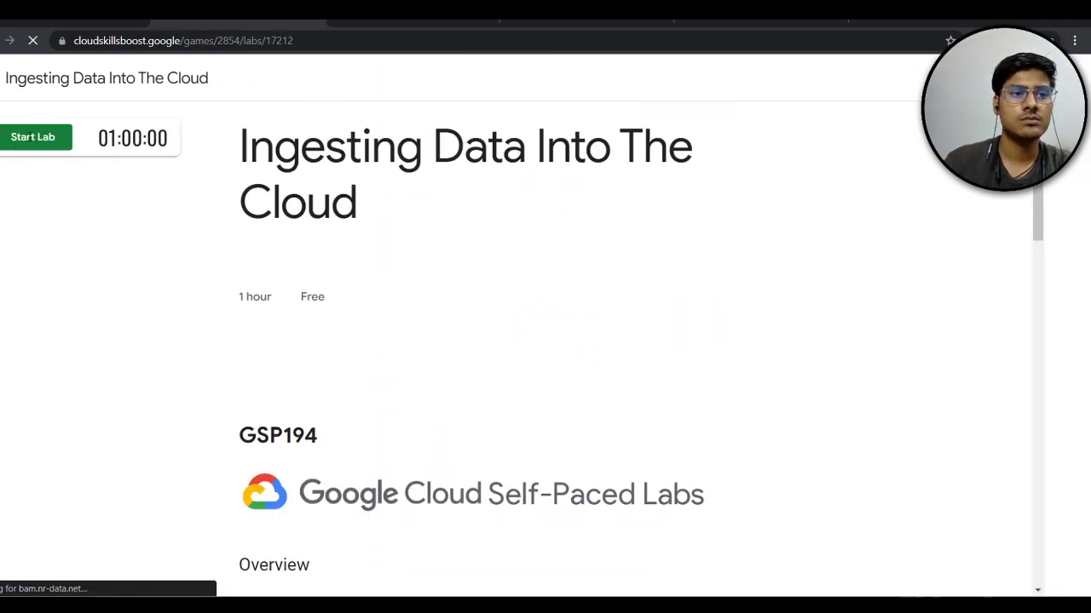
pyautogui.click(34, 140)
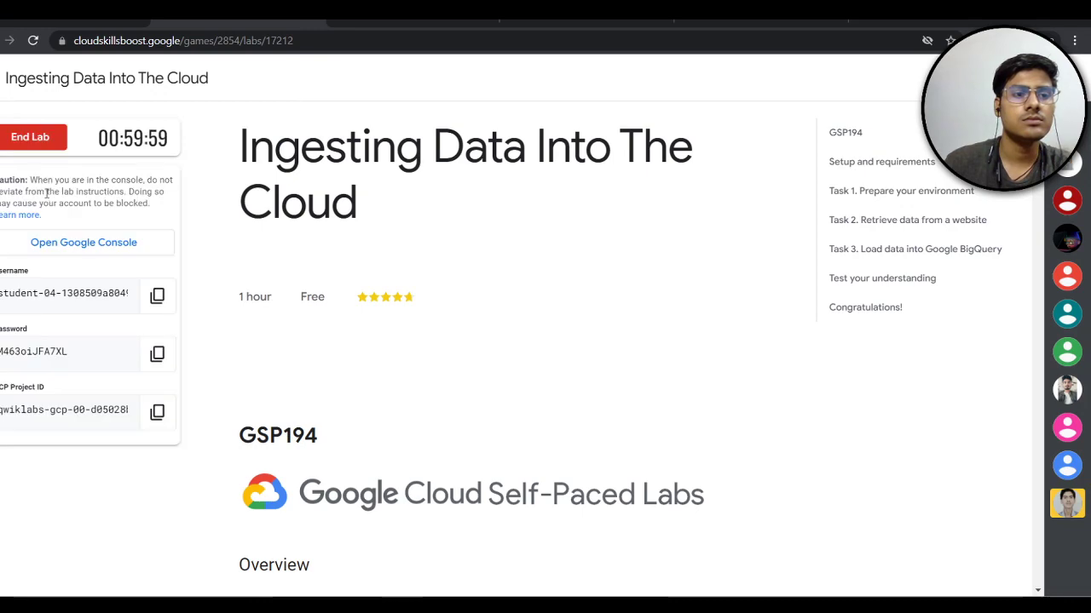
# - Open the lab's Cloud console and enter the lab's temporary student username in Google sign-in
pyautogui.click(96, 247)
pyautogui.click(457, 510)
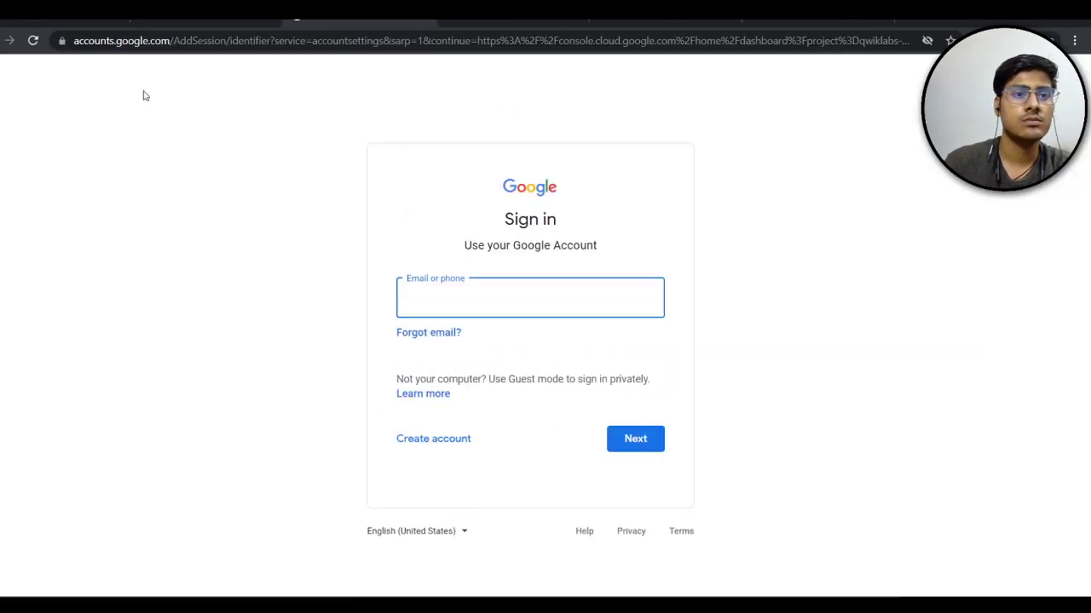
pyautogui.click(183, 13)
pyautogui.click(156, 296)
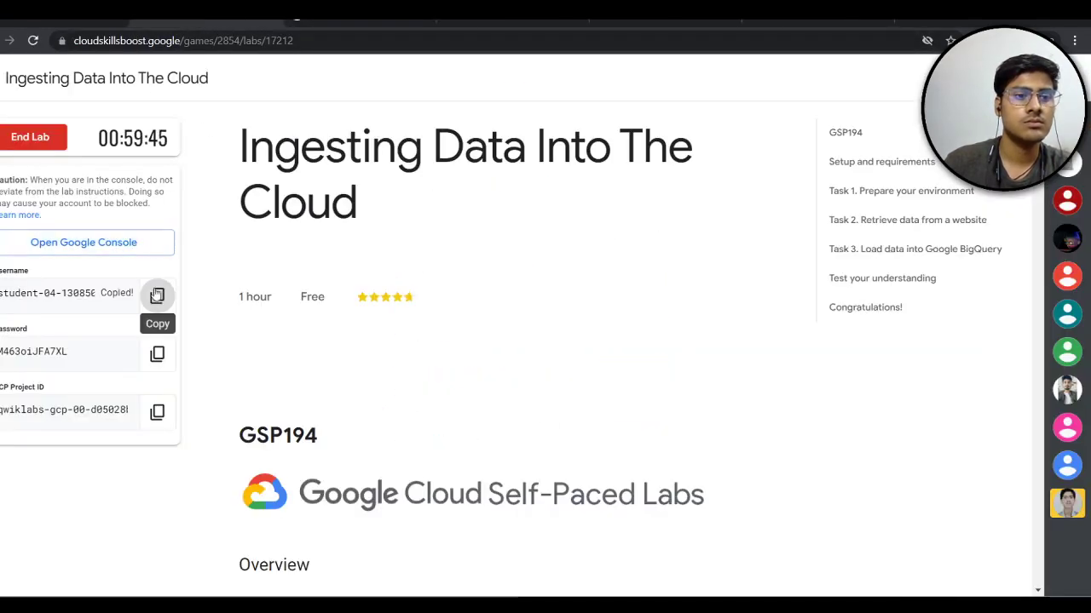
pyautogui.click(321, 17)
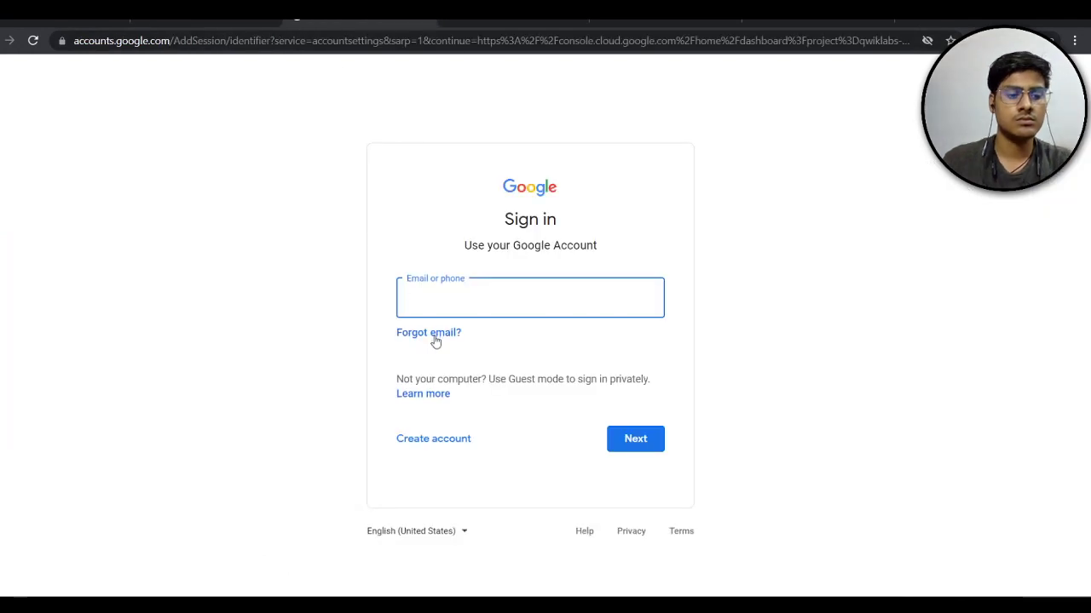
pyautogui.hotkey('ctrl', 'v')
pyautogui.click(621, 450)
# - Enter the lab's temporary password to finish signing in, and snap the welcome page to the right half
pyautogui.click(179, 15)
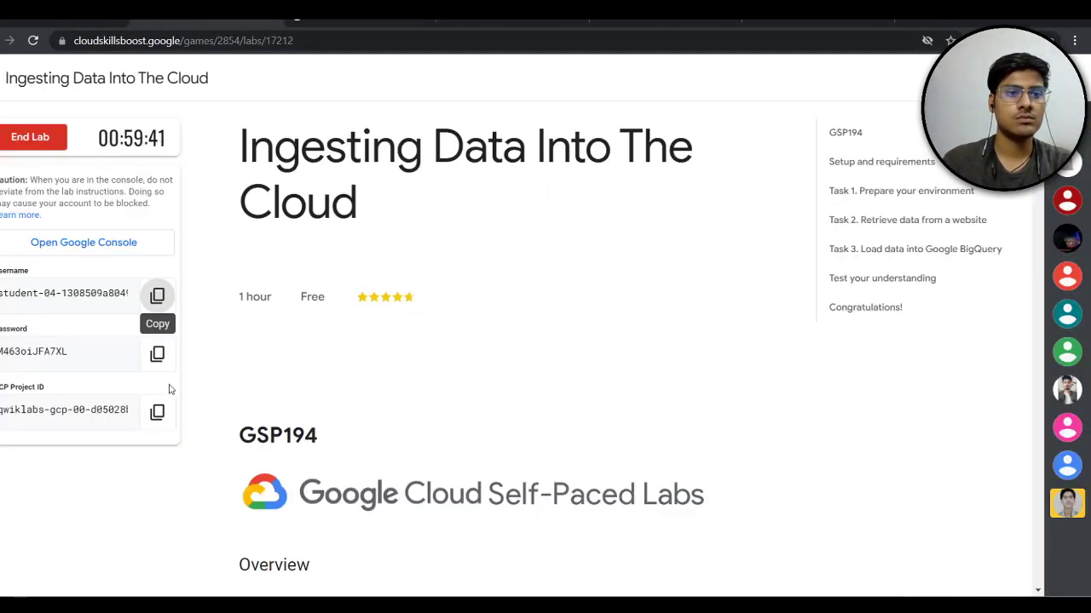
pyautogui.click(157, 354)
pyautogui.click(307, 16)
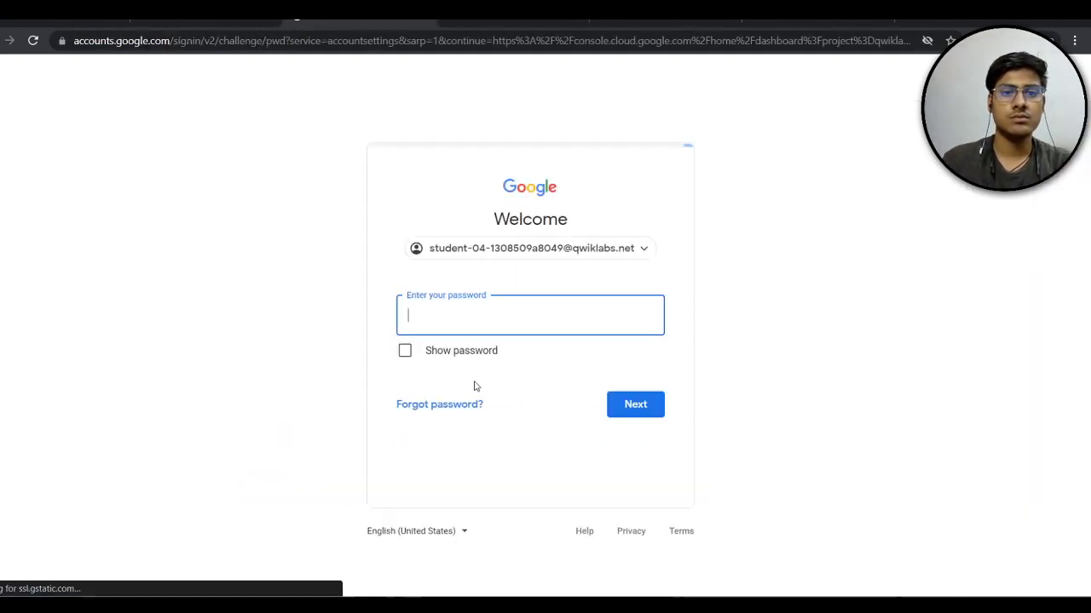
pyautogui.click(628, 408)
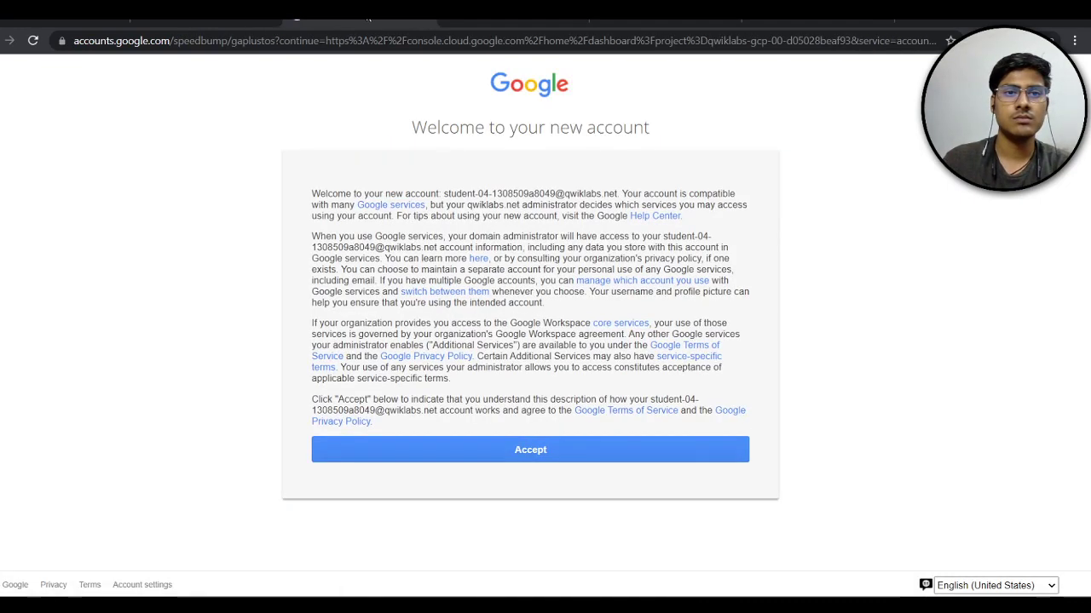
pyautogui.moveTo(307, 22); pyautogui.dragTo(1089, 307)
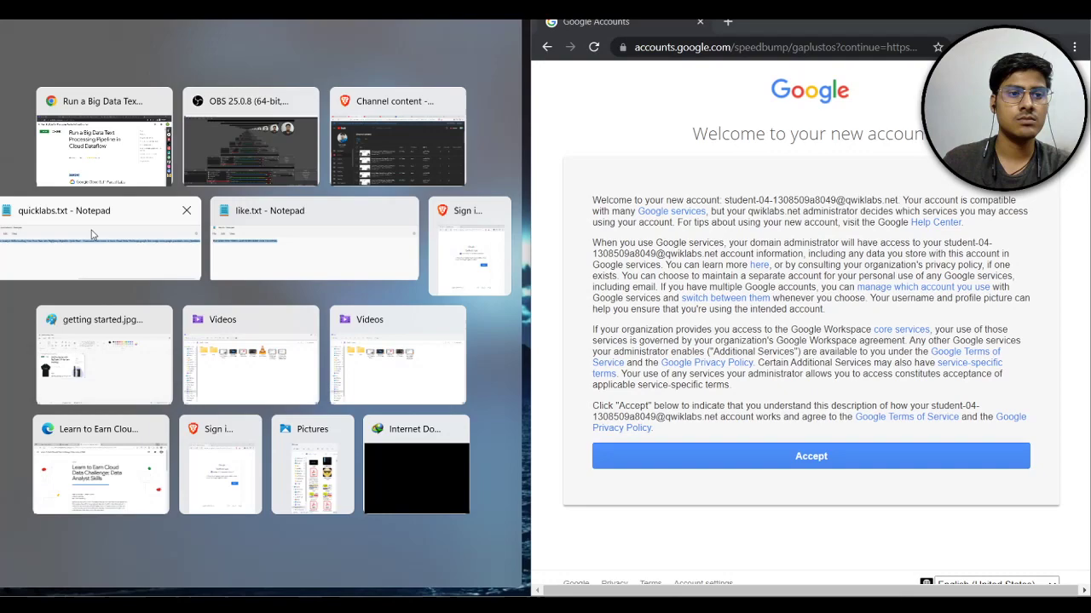
# - Place the lab page on the left half and accept the new account's terms
pyautogui.click(109, 137)
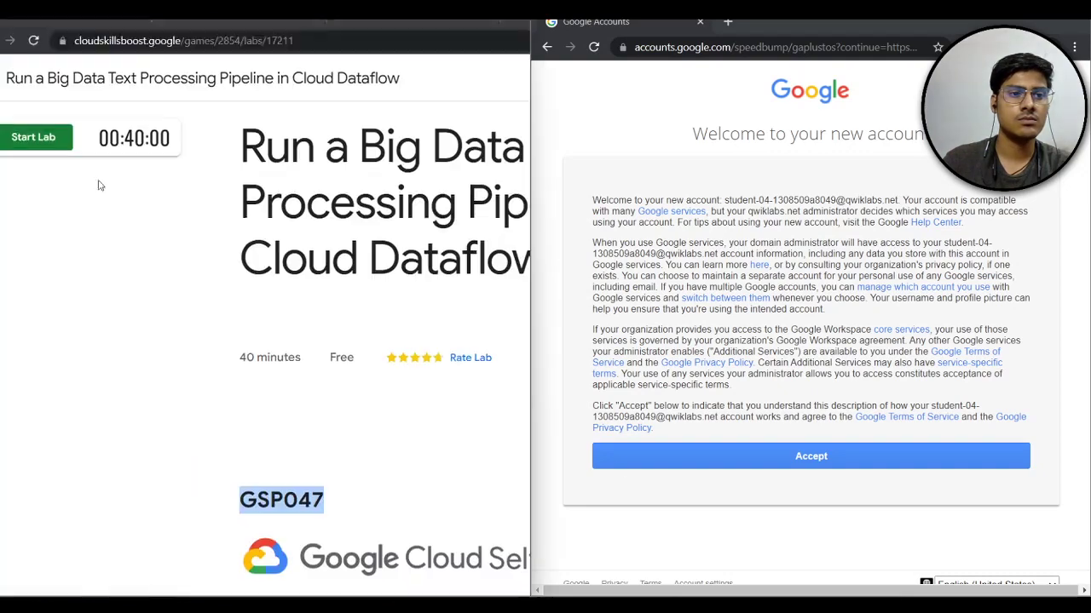
pyautogui.click(805, 458)
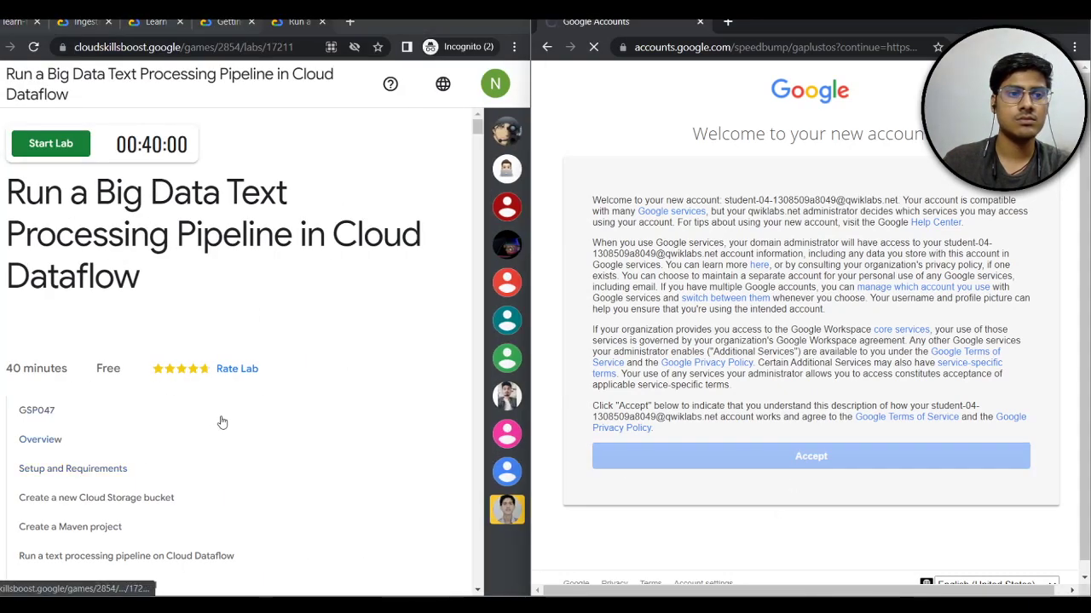
pyautogui.scroll(-2, 221, 422)
pyautogui.scroll(-3, 221, 422)
pyautogui.scroll(3, 221, 422)
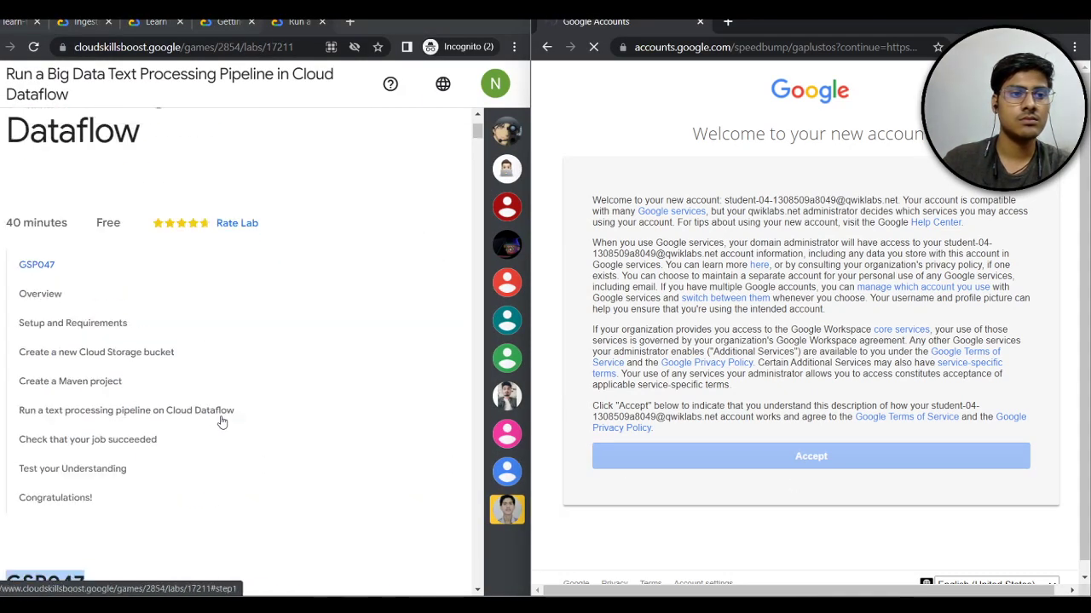
pyautogui.scroll(2, 221, 422)
# - Copy the 'gcloud auth list' command from the lab instructions and maximize the console window
pyautogui.scroll(-3, 222, 421)
pyautogui.scroll(-3, 359, 442)
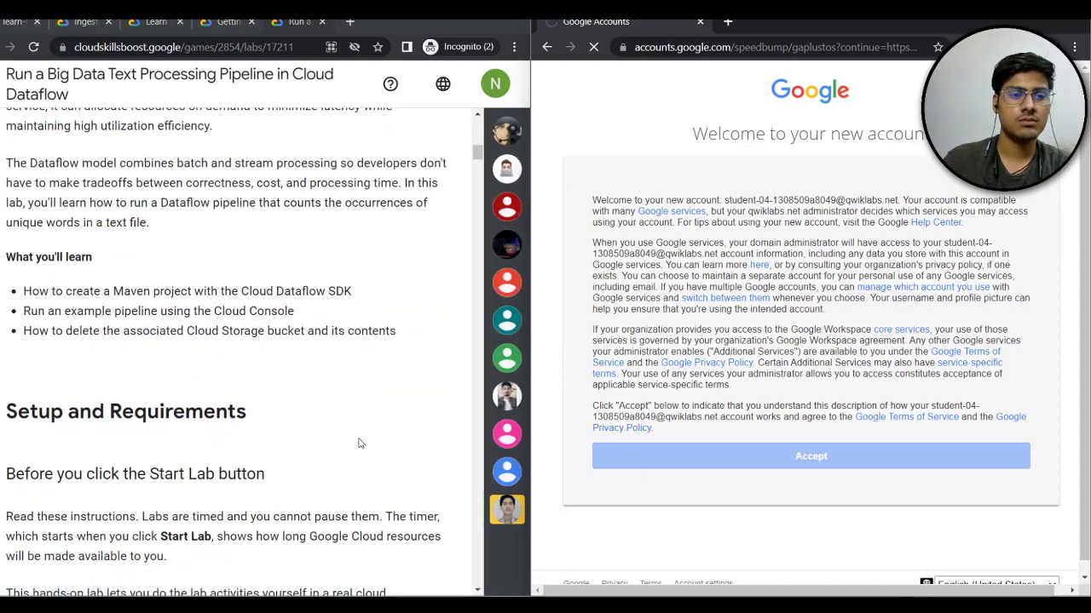
pyautogui.scroll(-5, 359, 441)
pyautogui.scroll(-5, 359, 441)
pyautogui.scroll(-5, 359, 441)
pyautogui.scroll(-5, 353, 443)
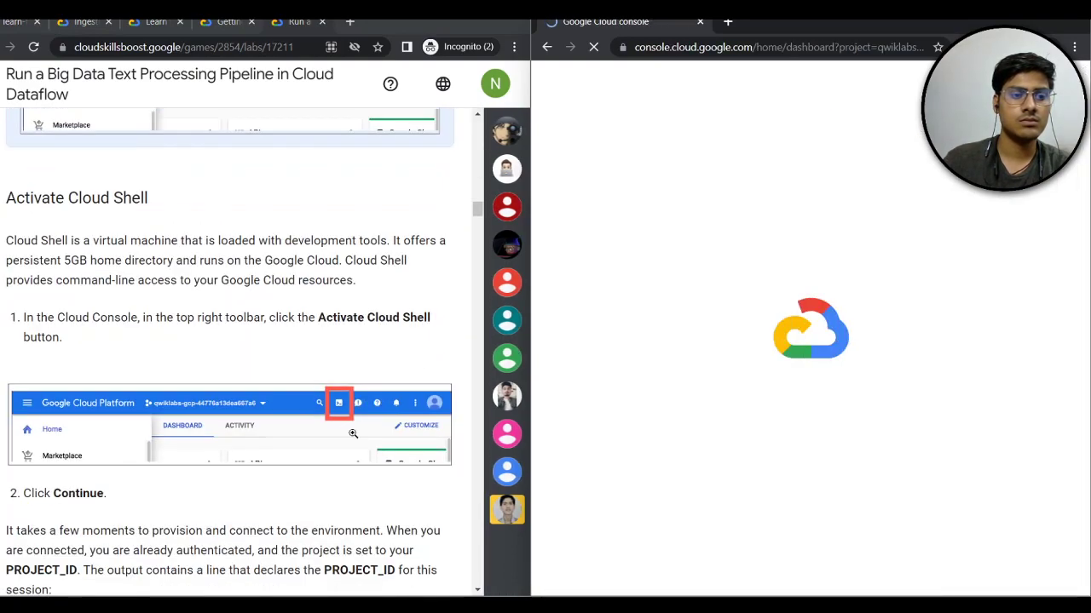
pyautogui.scroll(-4, 342, 424)
pyautogui.scroll(-3, 342, 424)
pyautogui.click(429, 360)
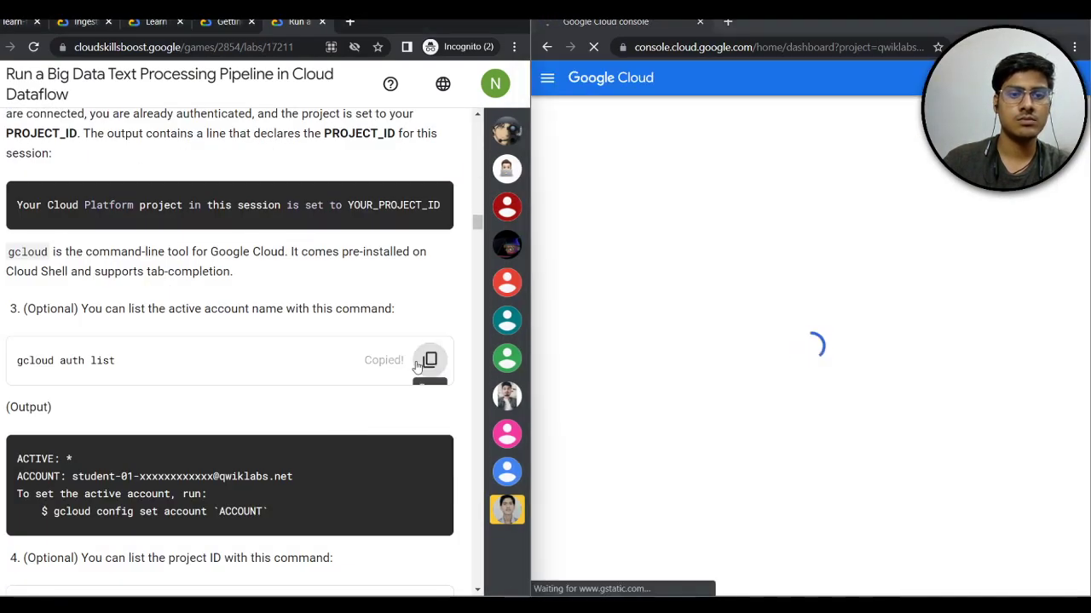
pyautogui.press('super+Up')
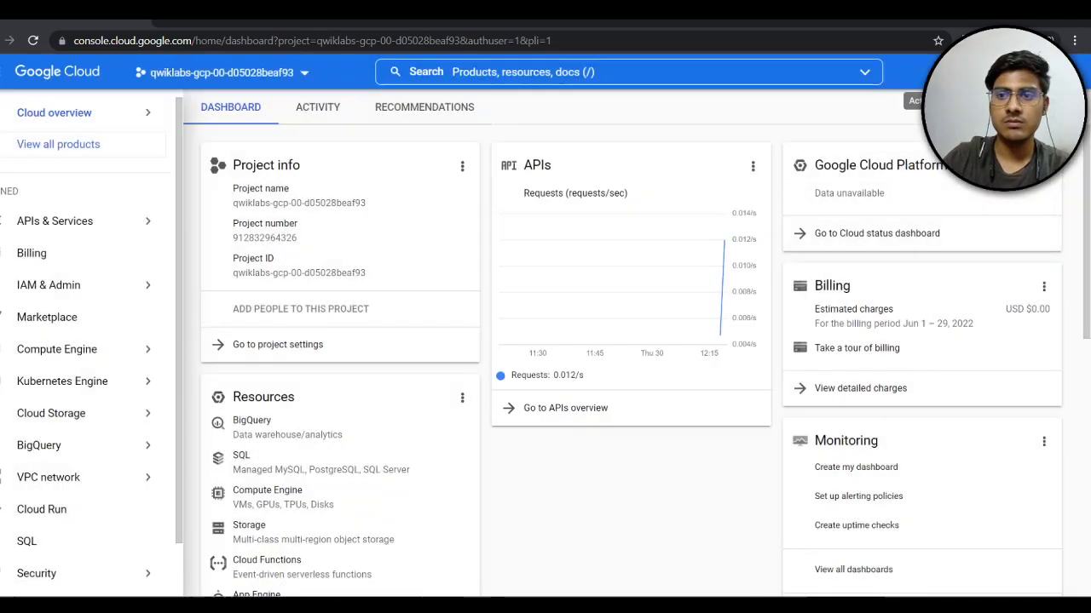
# - Activate Cloud Shell beside the lab instructions, agree to its terms, start it, and recopy 'gcloud auth list'
pyautogui.click(955, 72)
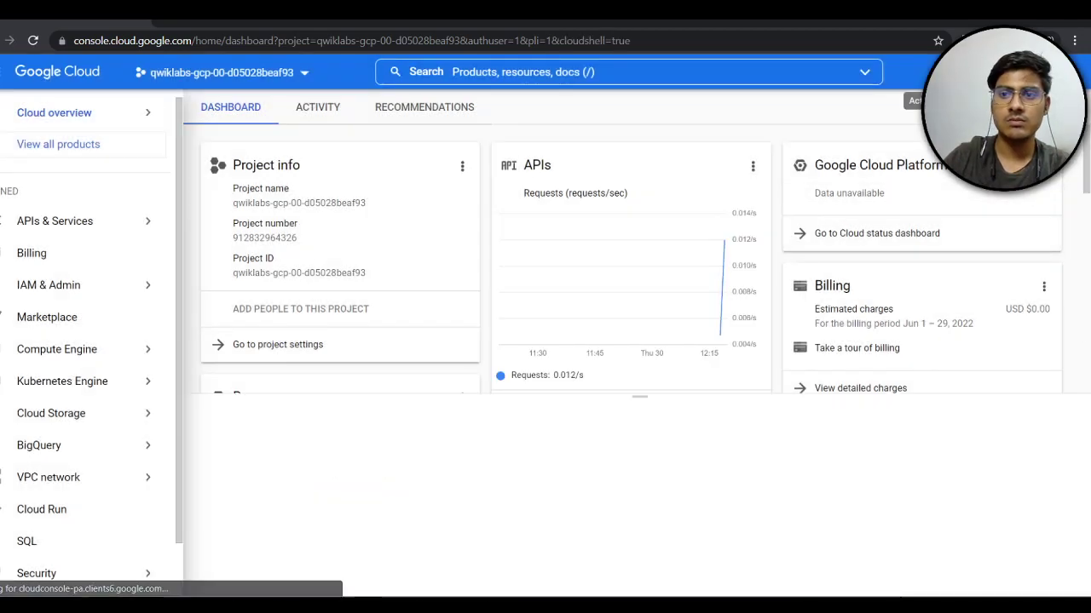
pyautogui.press('super+Right')
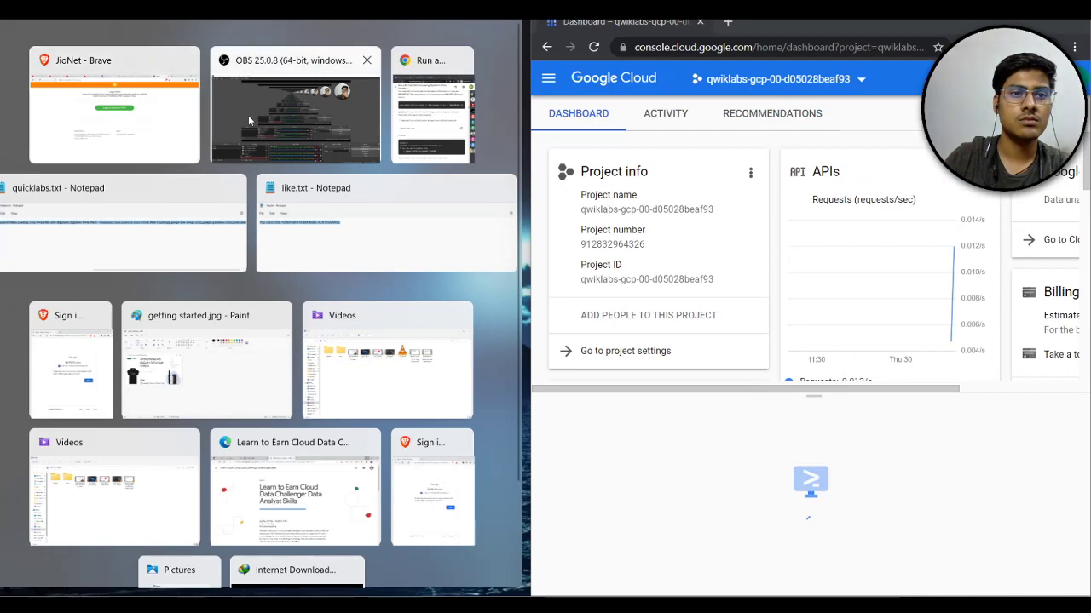
pyautogui.click(439, 94)
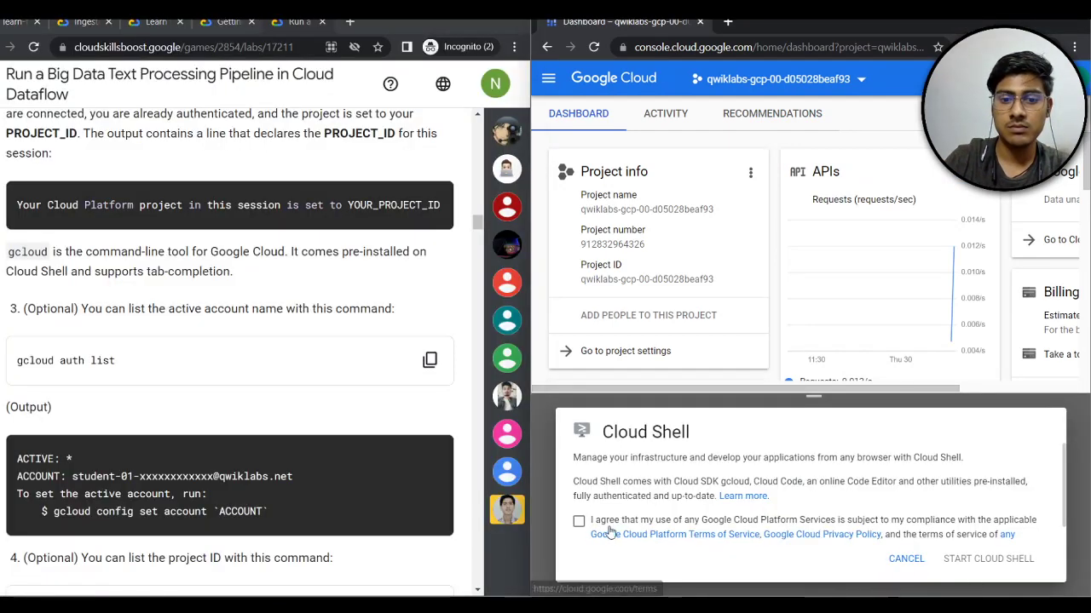
pyautogui.click(578, 521)
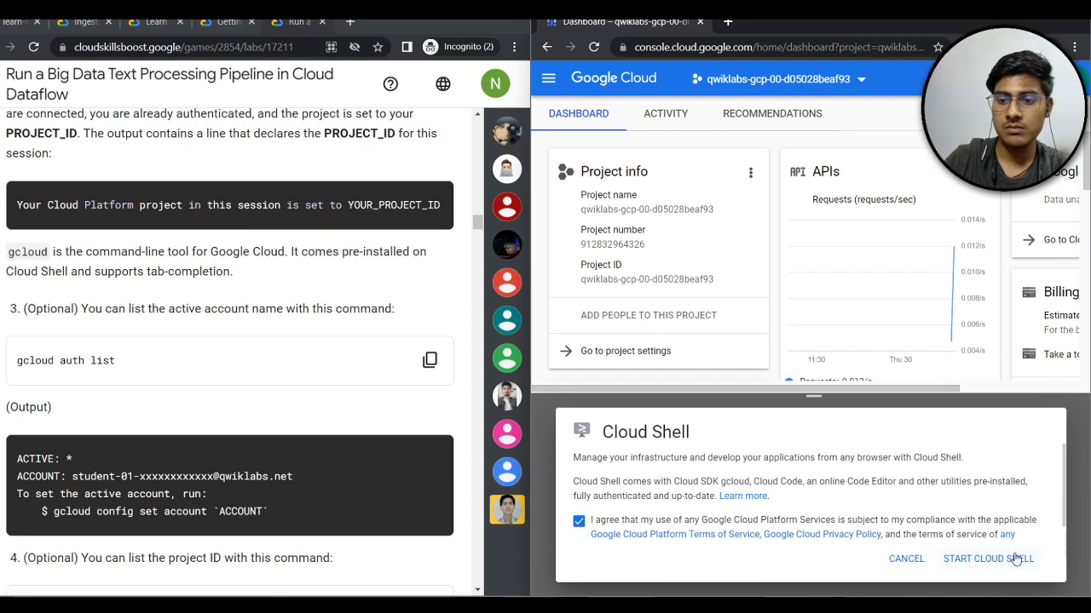
pyautogui.click(1016, 559)
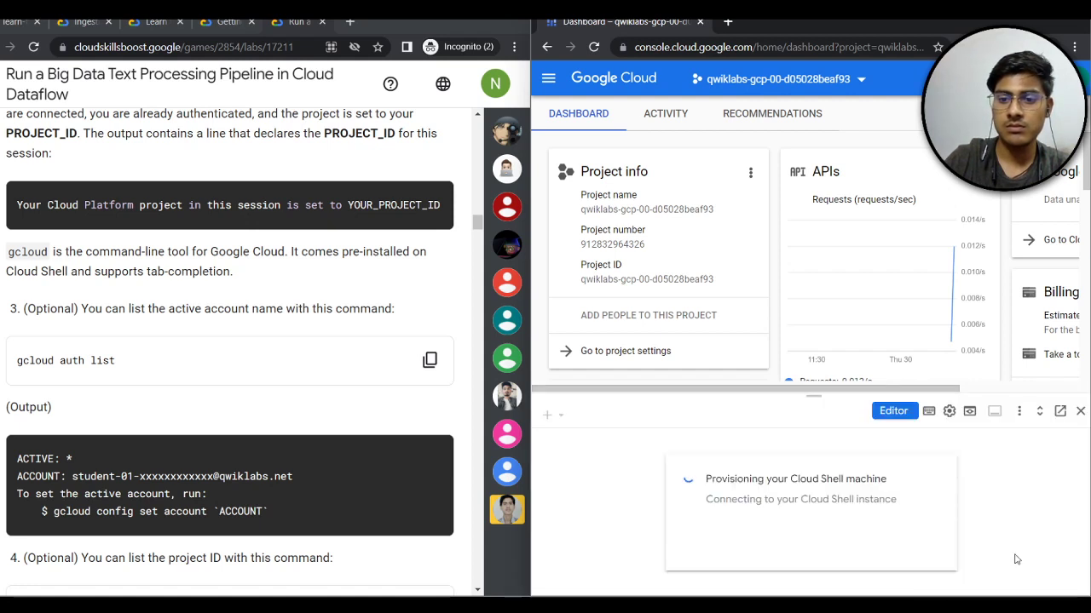
pyautogui.click(429, 360)
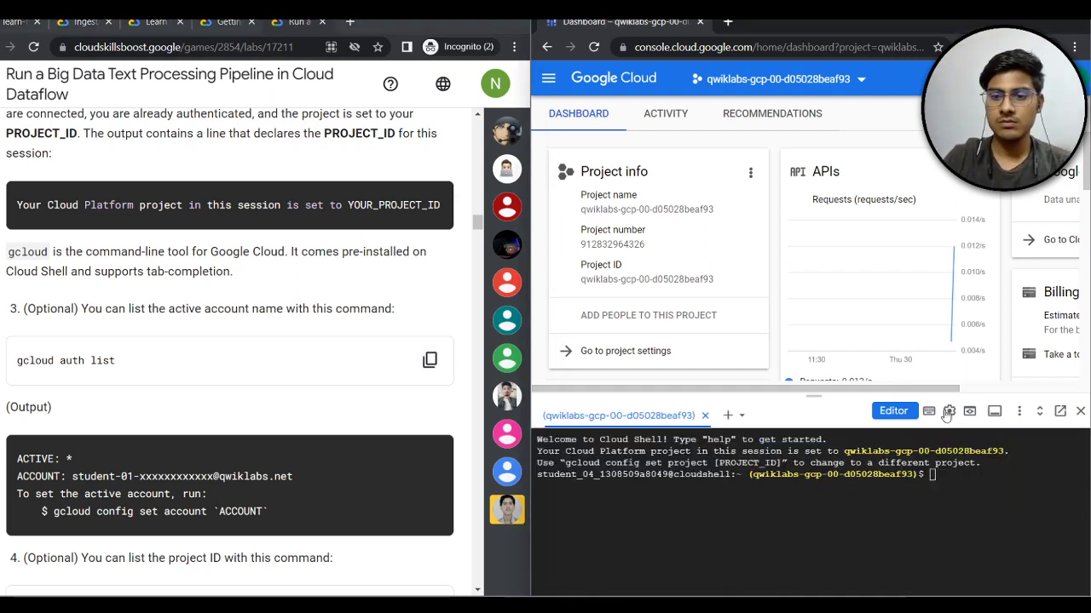
# - Set the Cloud Shell terminal text size to Medium
pyautogui.click(948, 412)
pyautogui.moveTo(844, 461)
pyautogui.moveTo(684, 497)
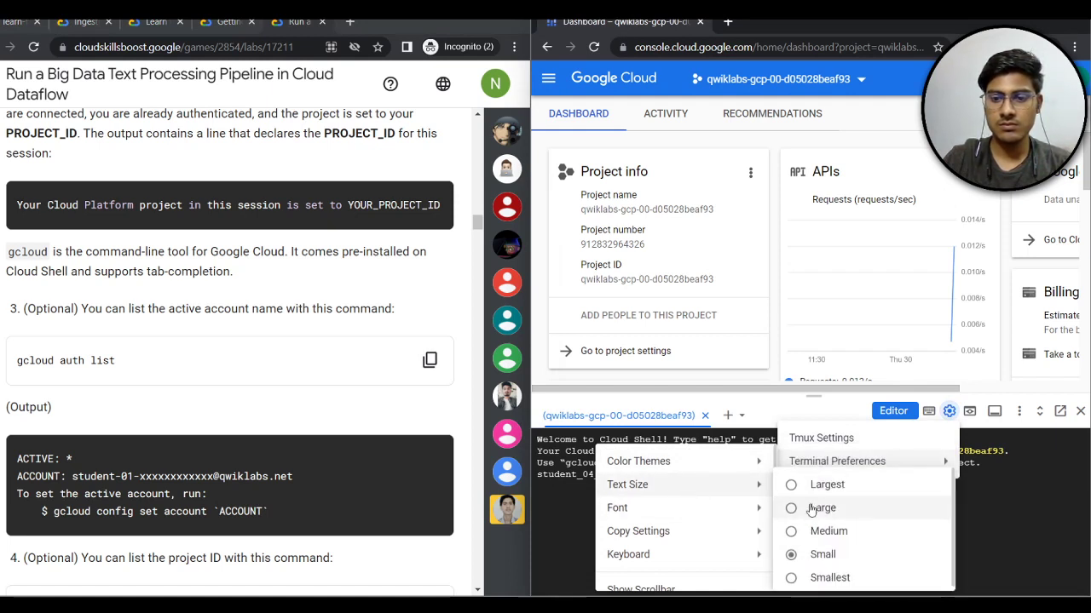
pyautogui.click(820, 531)
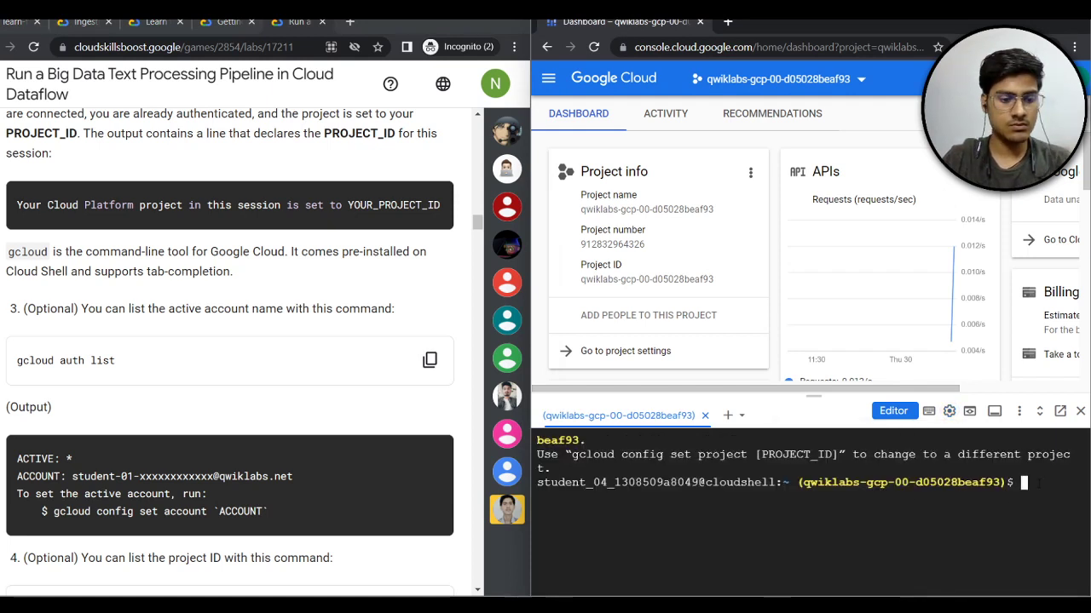
# - Run 'gcloud auth list' and authorize Cloud Shell to use the lab credentials
pyautogui.write('gcloud auth list')
pyautogui.press('Return')
pyautogui.scroll(-2, 366, 349)
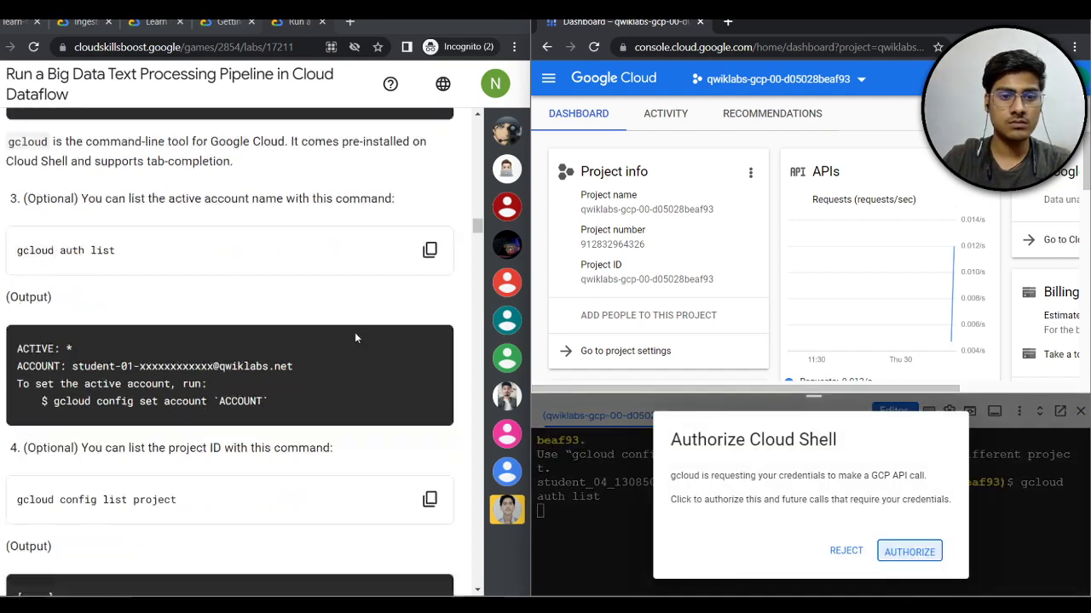
pyautogui.click(430, 464)
pyautogui.click(905, 552)
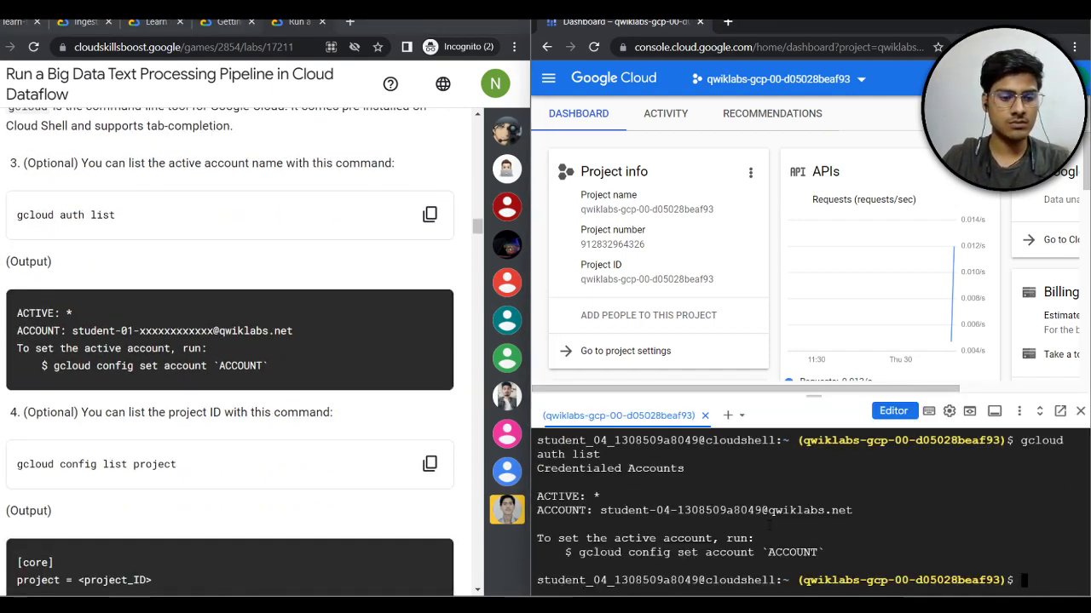
# - Run 'gcloud config list project' to confirm the lab project, then copy the git clone command
pyautogui.hotkey('ctrl', 'v')
pyautogui.press('Return')
pyautogui.scroll(-5, 177, 347)
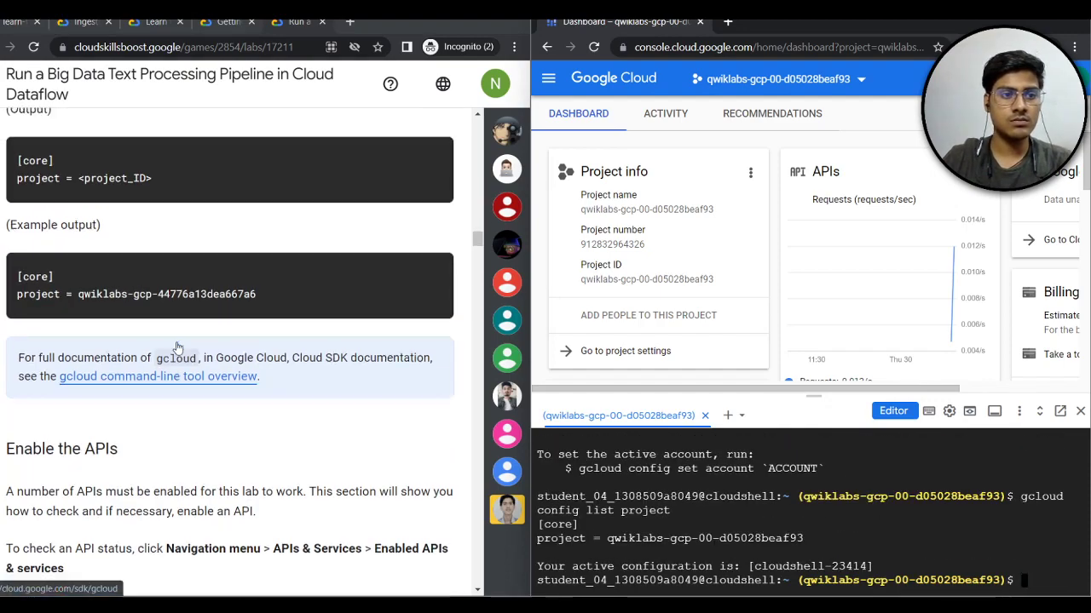
pyautogui.scroll(-8, 177, 347)
pyautogui.scroll(5, 177, 348)
pyautogui.scroll(4, 177, 348)
pyautogui.scroll(-5, 178, 348)
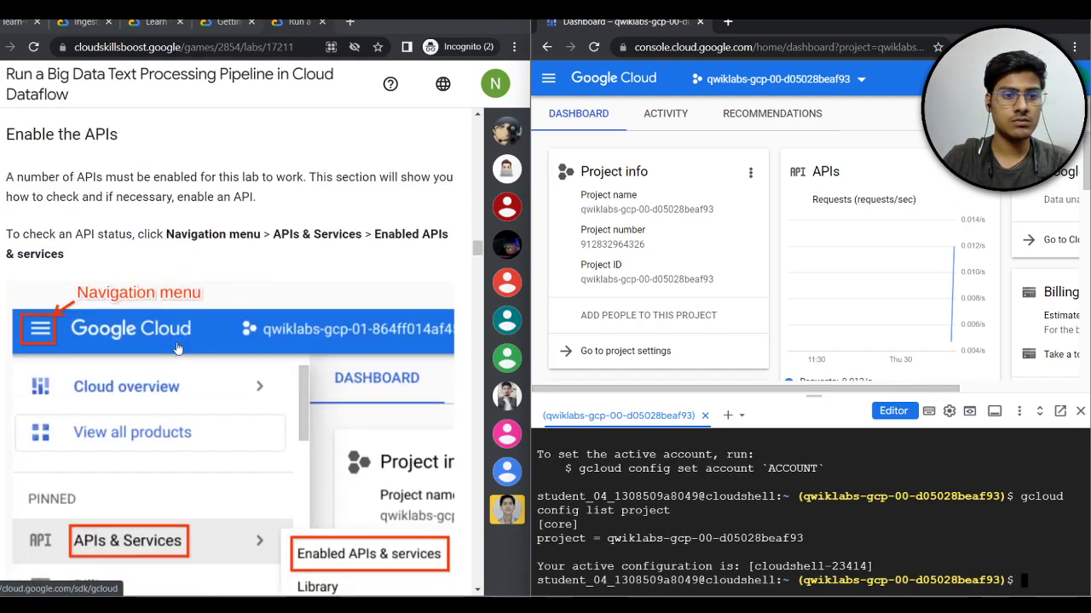
pyautogui.scroll(-4, 177, 347)
pyautogui.scroll(-4, 177, 348)
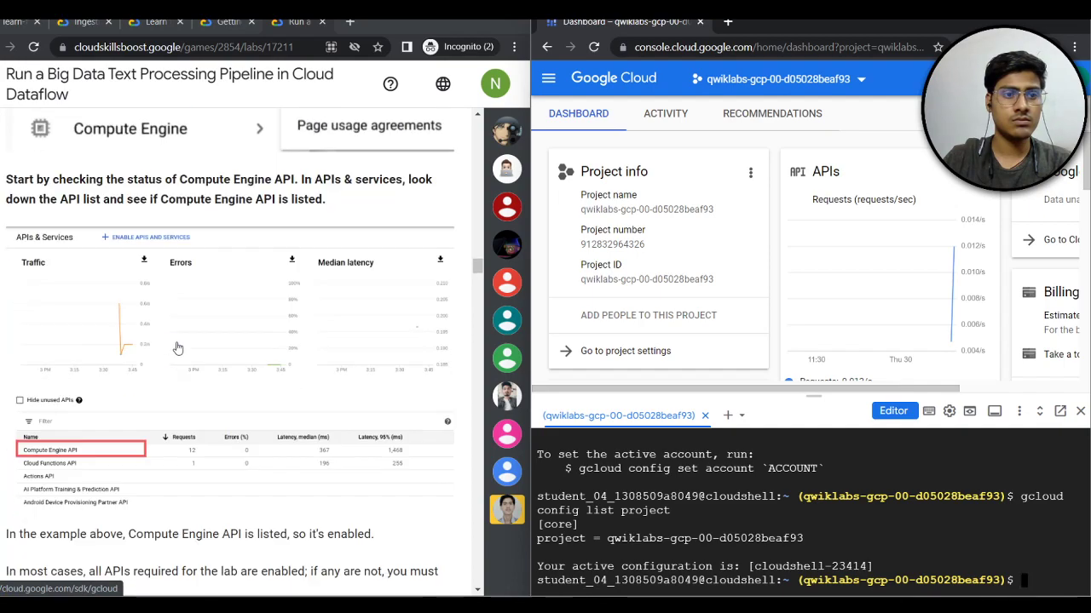
pyautogui.scroll(-4, 177, 347)
pyautogui.scroll(-4, 177, 348)
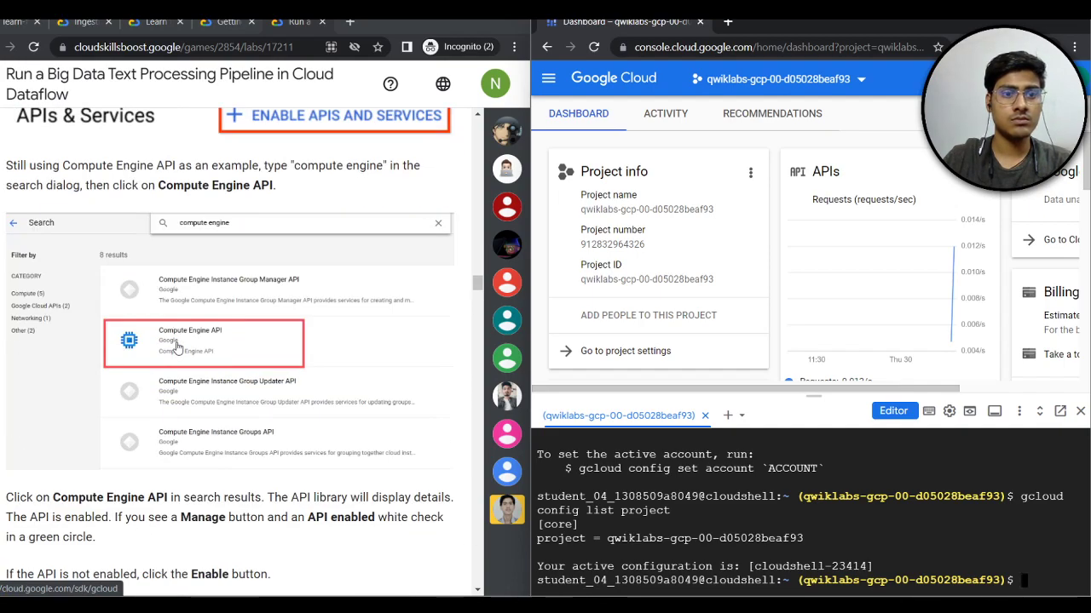
pyautogui.scroll(10, 336, 343)
pyautogui.scroll(10, 336, 344)
pyautogui.scroll(10, 335, 344)
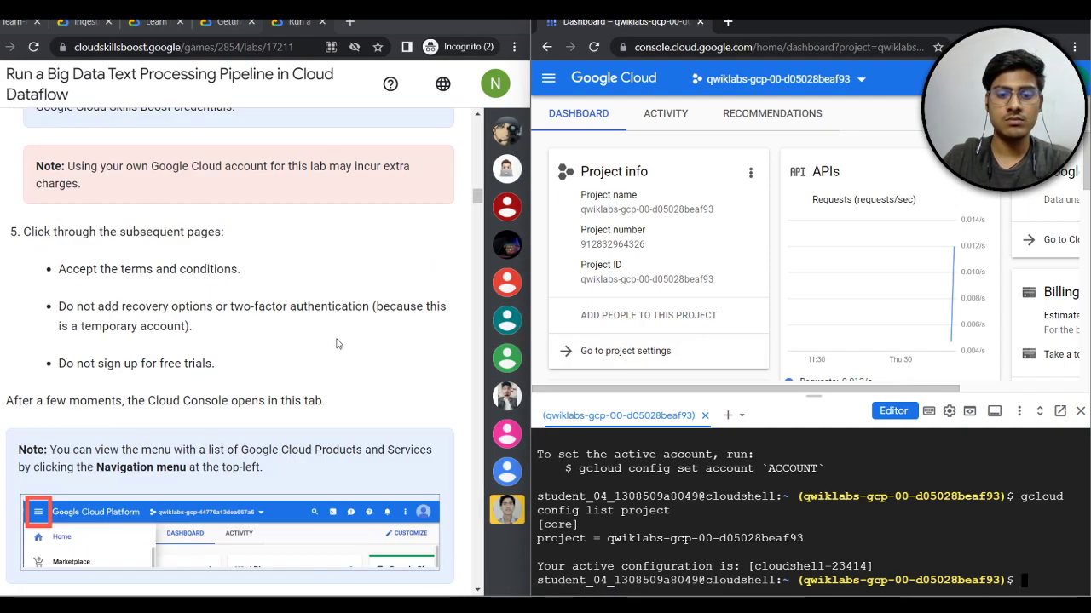
pyautogui.hotkey('ctrl', '2')
pyautogui.click(429, 374)
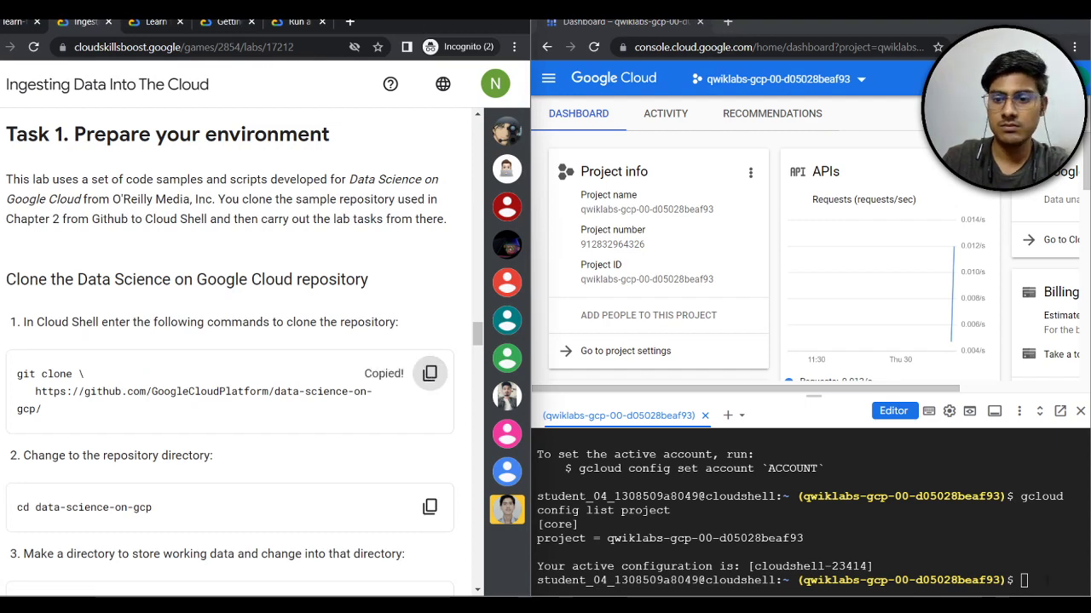
# - Clone the data-science-on-gcp repository and change into its folder
pyautogui.click(540, 413)
pyautogui.hotkey('ctrl', 'v')
pyautogui.press('Return')
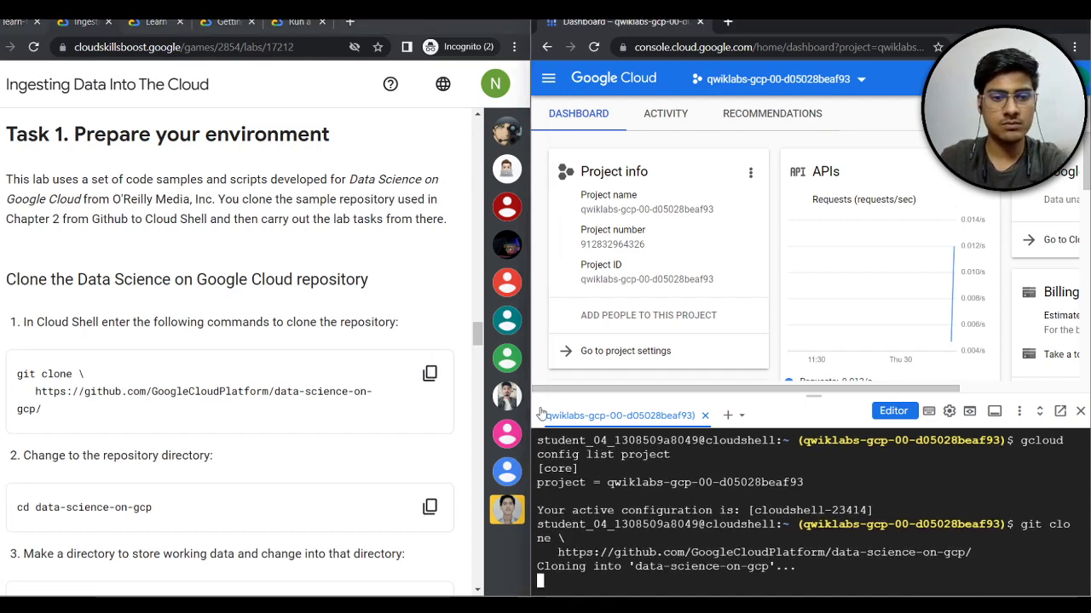
pyautogui.click(430, 507)
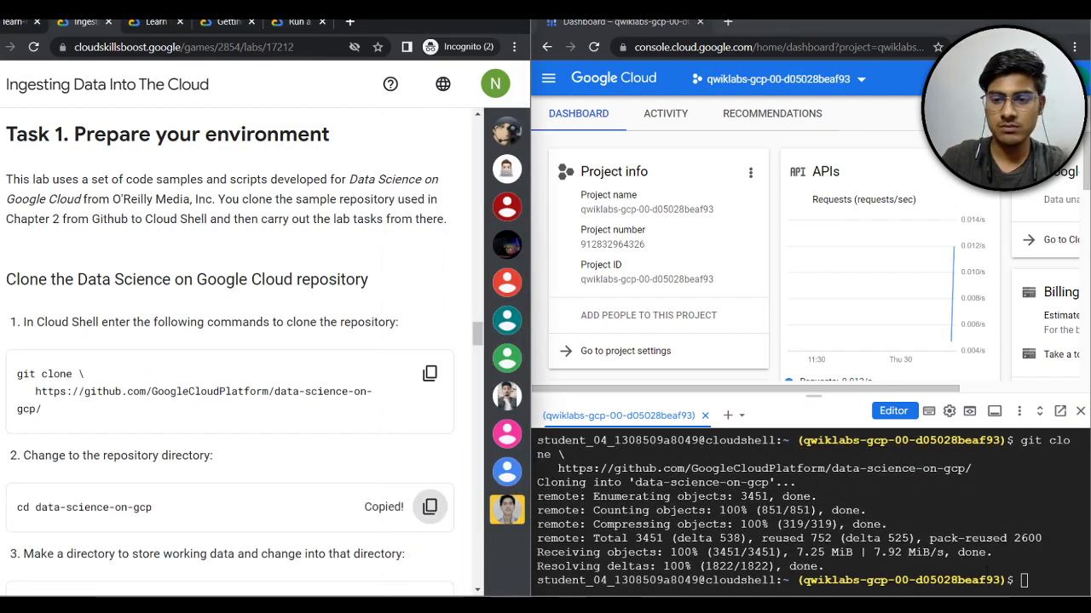
pyautogui.hotkey('alt', 'Tab')
pyautogui.hotkey('ctrl', 'v')
pyautogui.press('Return')
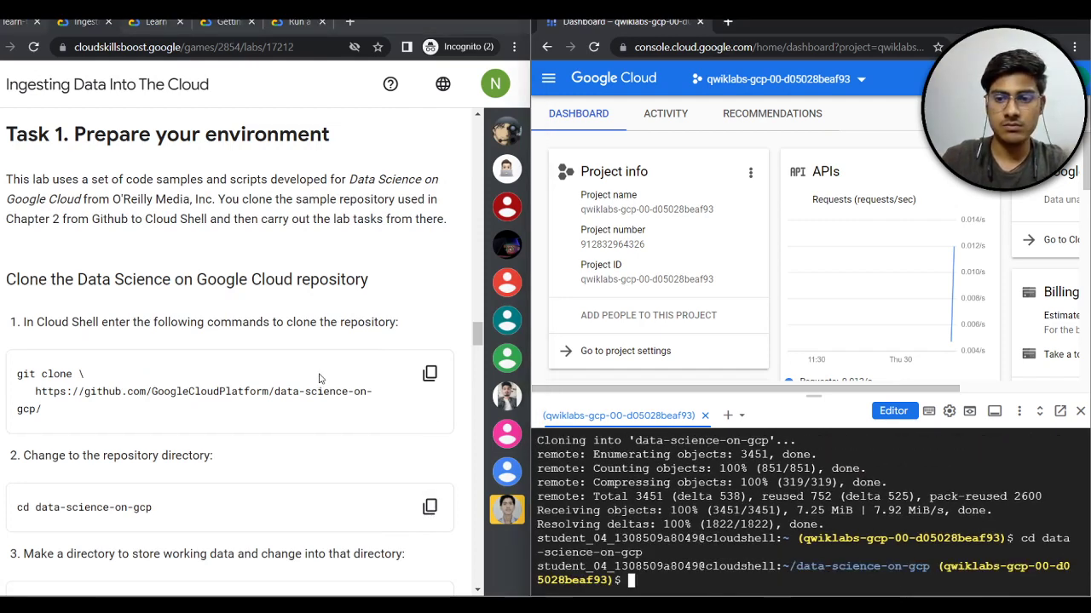
# - Create a data folder inside the repository and move into it
pyautogui.scroll(-2, 320, 378)
pyautogui.click(430, 459)
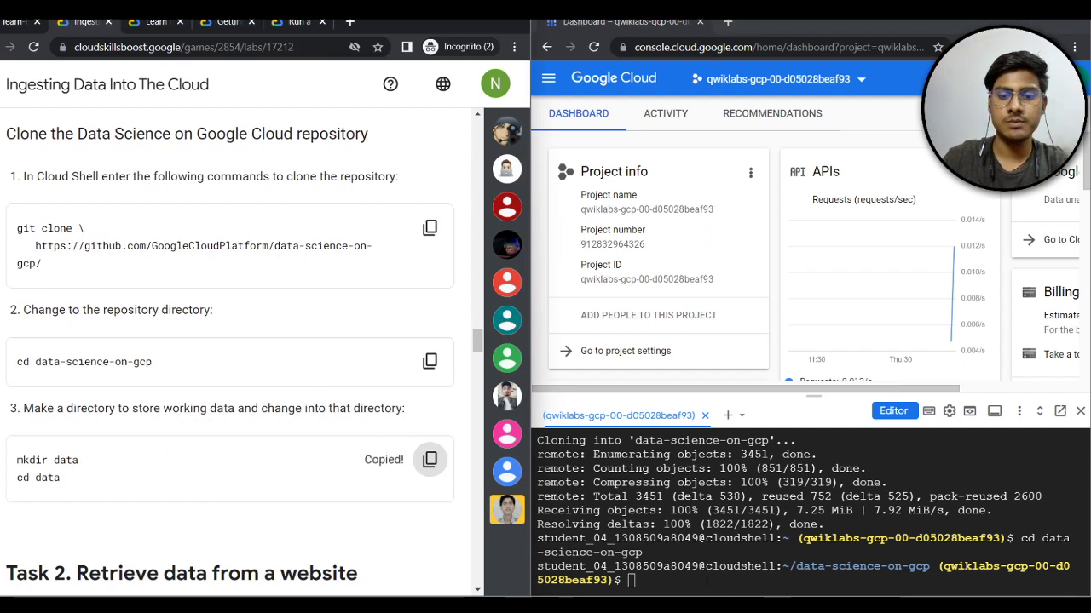
pyautogui.hotkey('alt', 'Tab')
pyautogui.hotkey('ctrl', 'v')
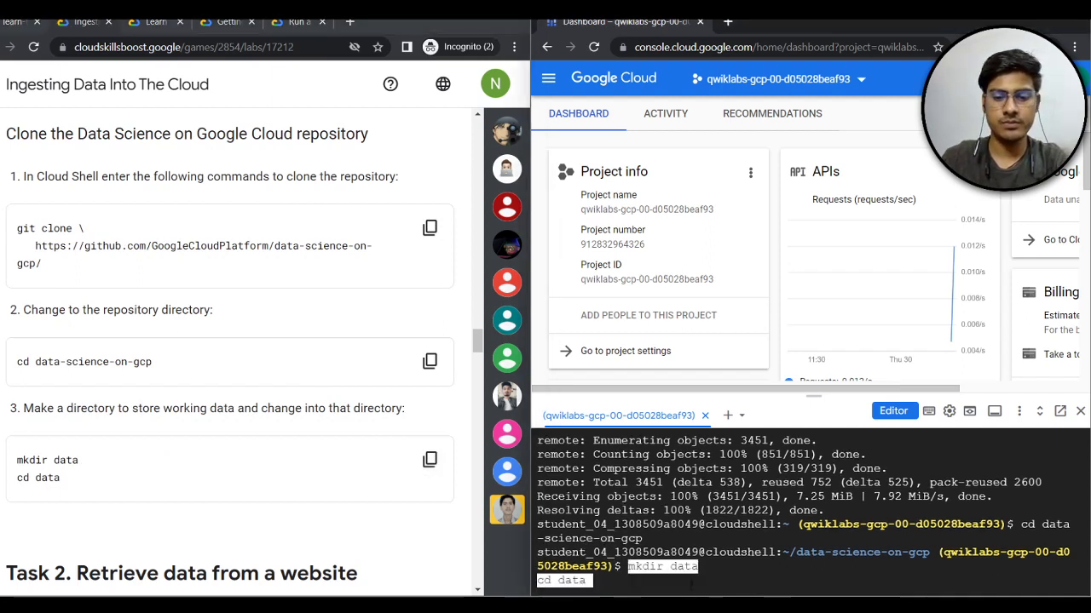
pyautogui.press('Return')
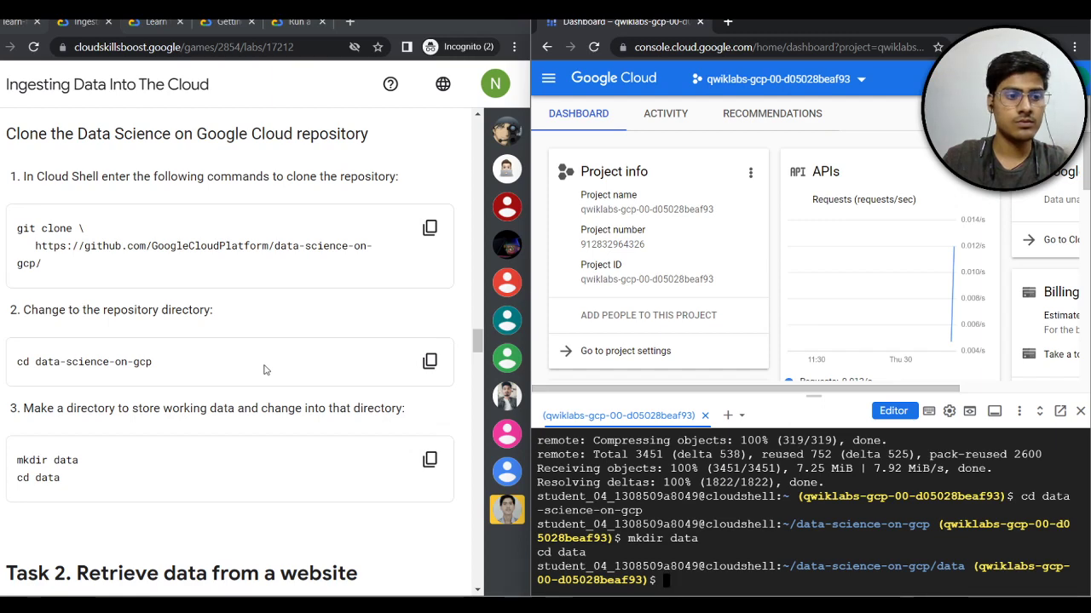
# - Download the January 2015 flight data as data.zip with curl
pyautogui.scroll(-4, 264, 370)
pyautogui.scroll(-3, 265, 370)
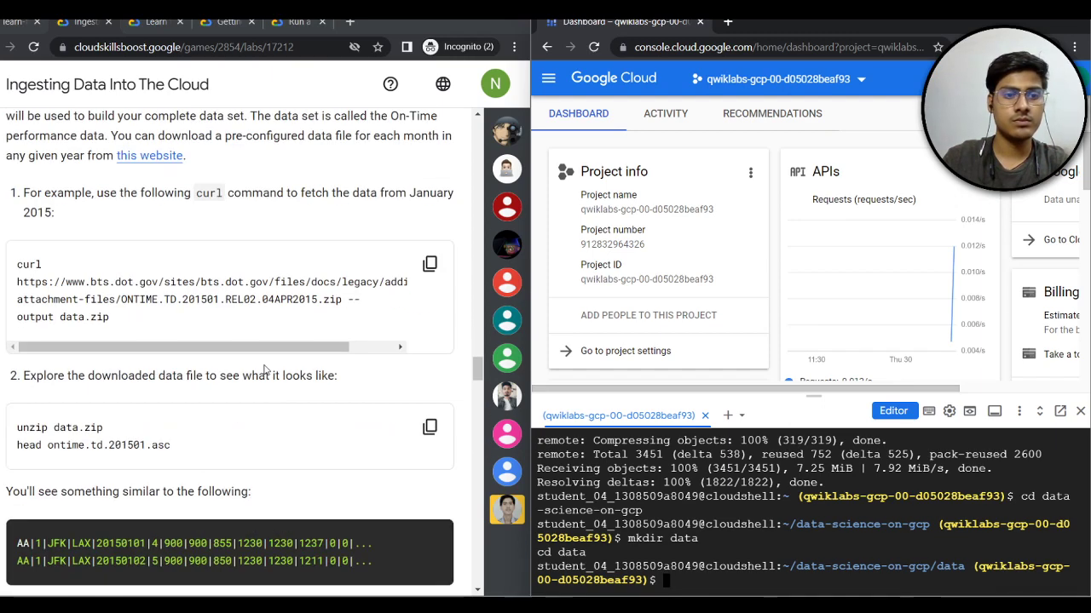
pyautogui.click(429, 264)
pyautogui.moveTo(705, 606)
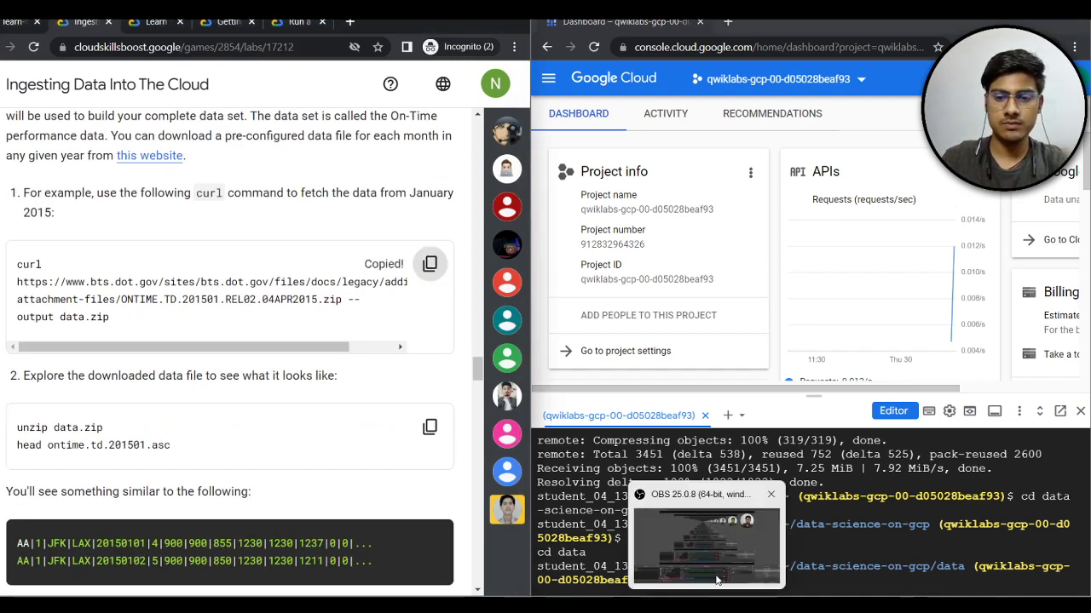
pyautogui.click(831, 577)
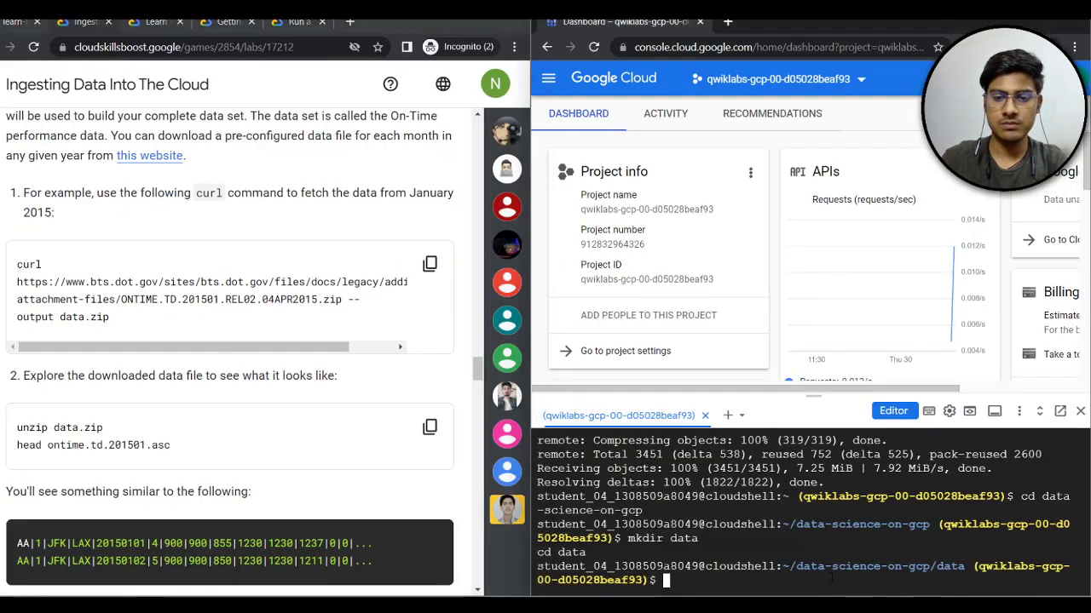
pyautogui.hotkey('ctrl', 'v')
pyautogui.press('Return')
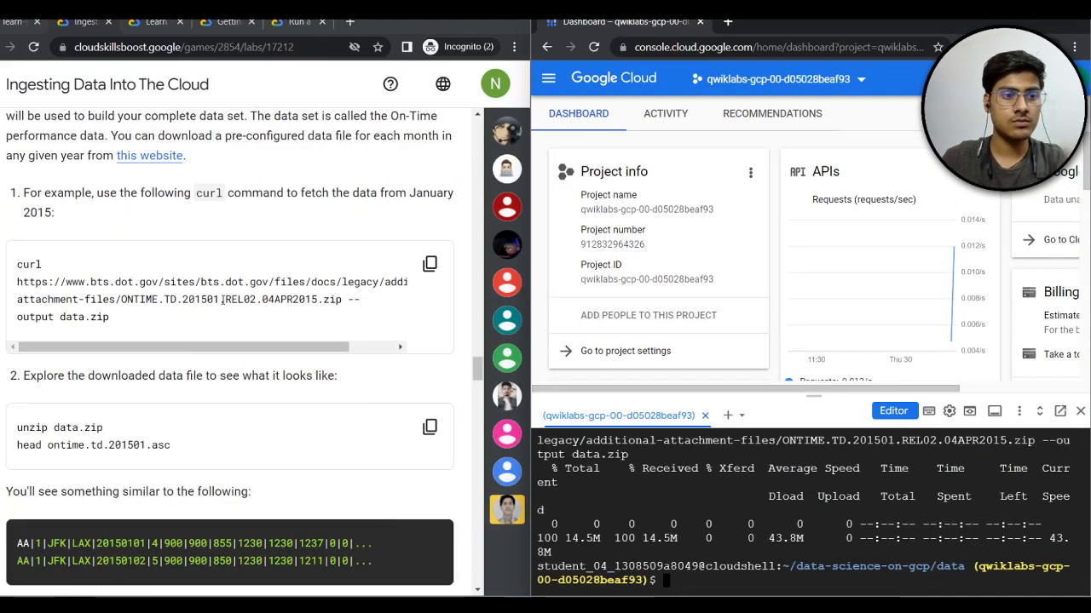
# - Unzip data.zip and preview its first records with head
pyautogui.scroll(-2, 254, 299)
pyautogui.click(430, 281)
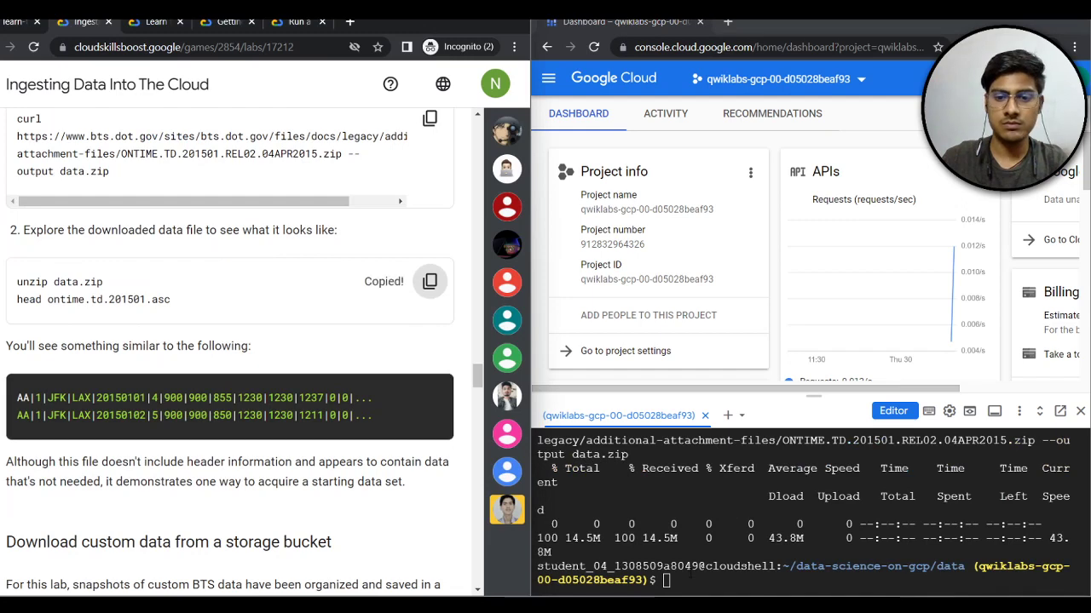
pyautogui.click(697, 579)
pyautogui.hotkey('ctrl', 'v')
pyautogui.press('Return')
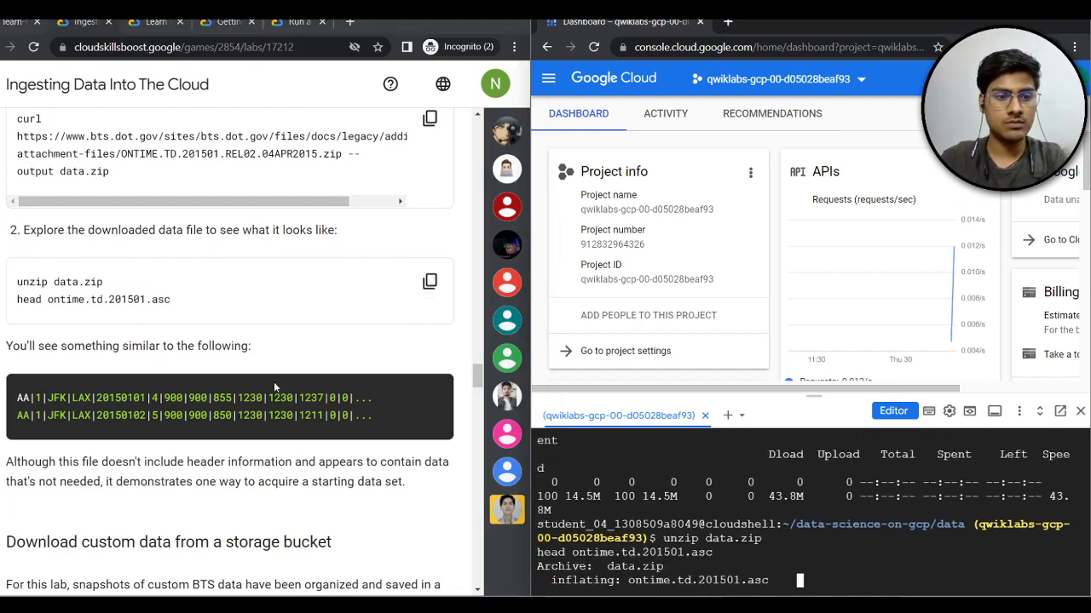
# - Print the ingest_from_crsbucket.sh script with cat
pyautogui.scroll(-2, 275, 372)
pyautogui.scroll(-2, 422, 437)
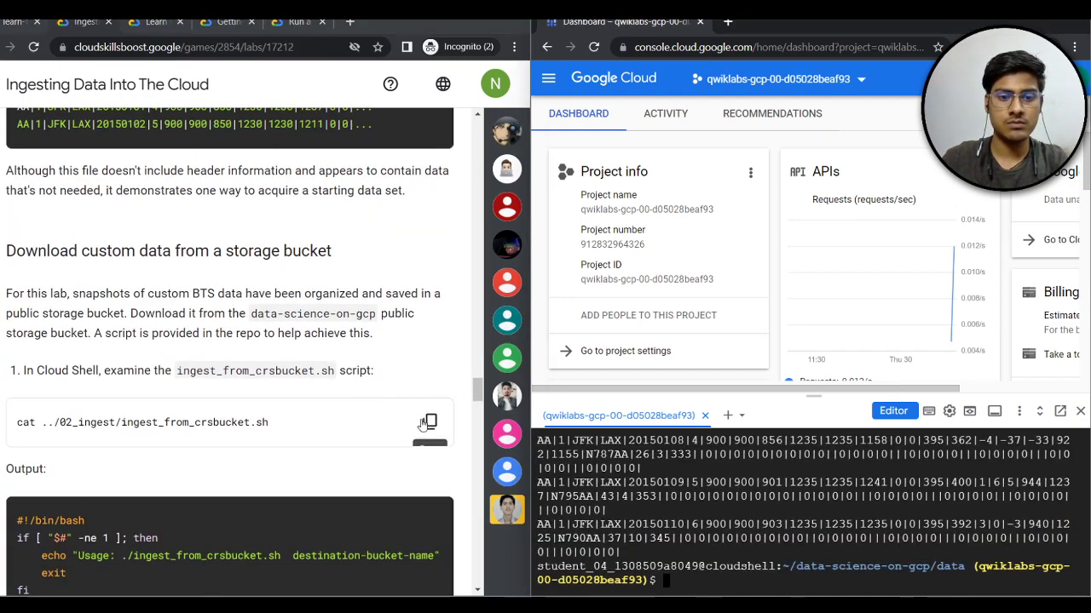
pyautogui.click(429, 422)
pyautogui.hotkey('alt', 'Tab')
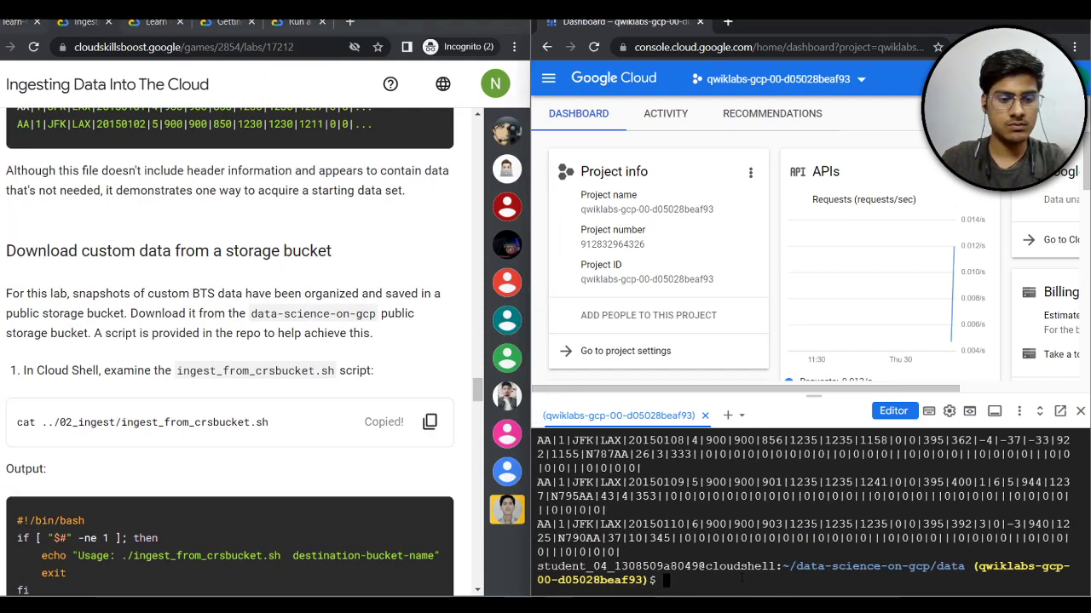
pyautogui.hotkey('ctrl', 'v')
pyautogui.press('Return')
pyautogui.scroll(-4, 304, 320)
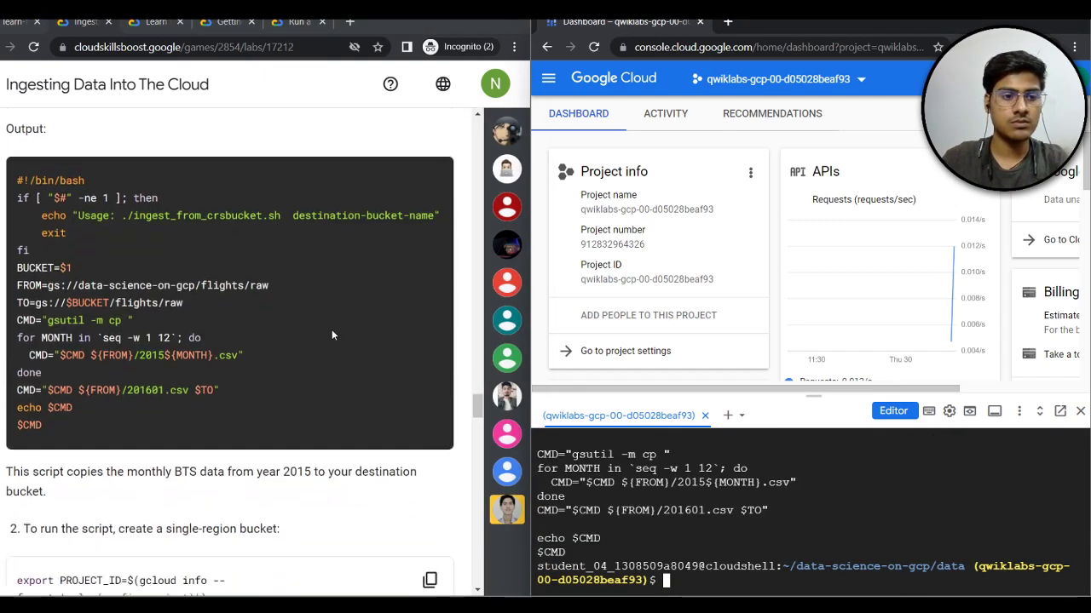
# - Create the single-region us-central1 '-ml' Cloud Storage bucket for the project
pyautogui.scroll(-3, 332, 329)
pyautogui.click(428, 339)
pyautogui.hotkey('alt', 'Tab')
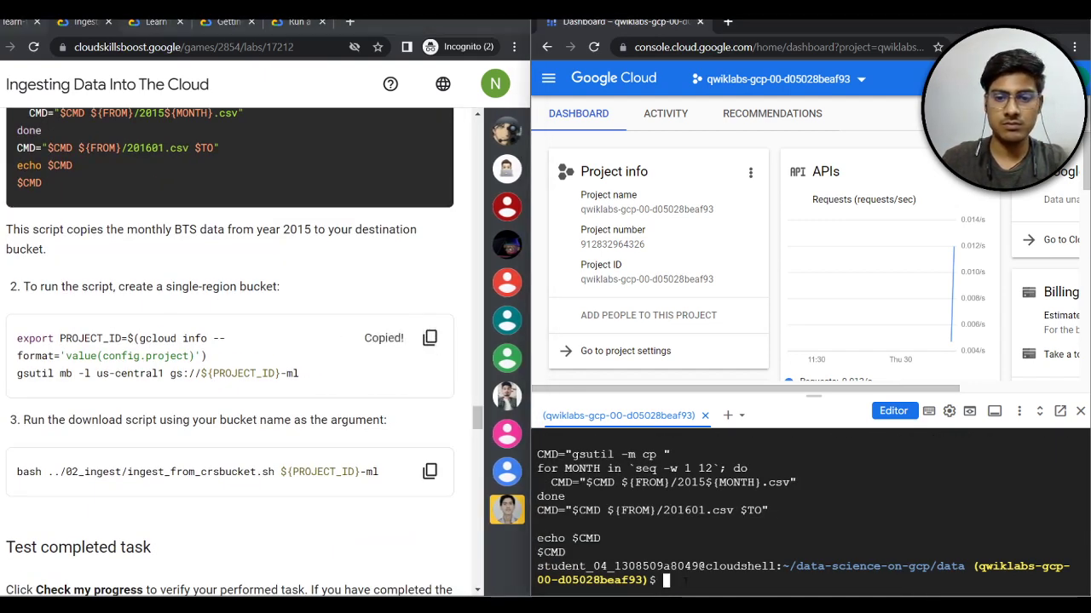
pyautogui.hotkey('ctrl', 'v')
pyautogui.press('Return')
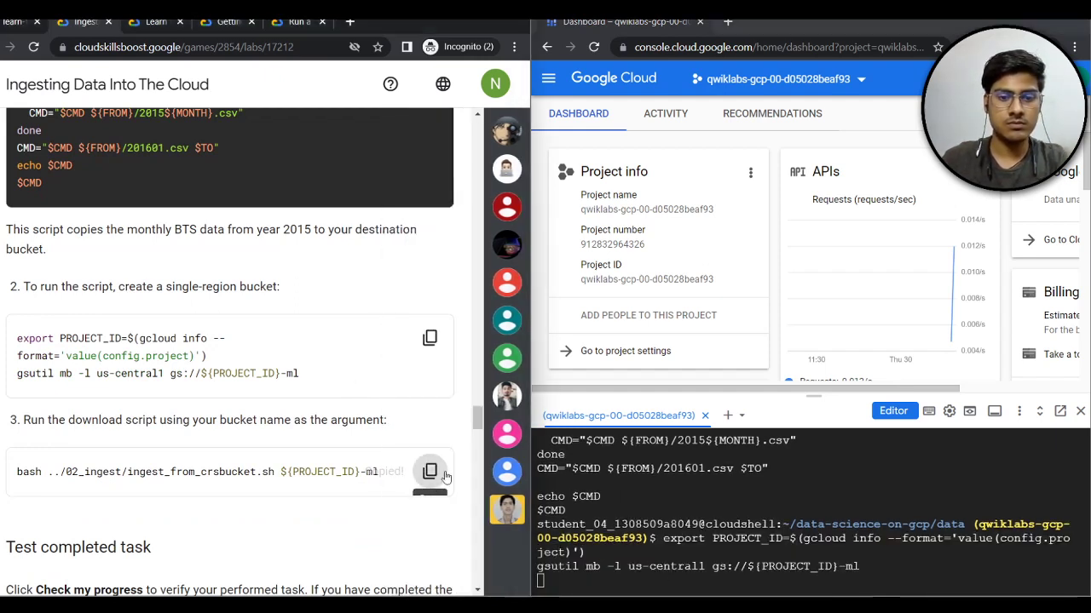
# - Run the ingest script to copy the flight CSVs into the bucket
pyautogui.click(429, 471)
pyautogui.hotkey('alt', 'Tab')
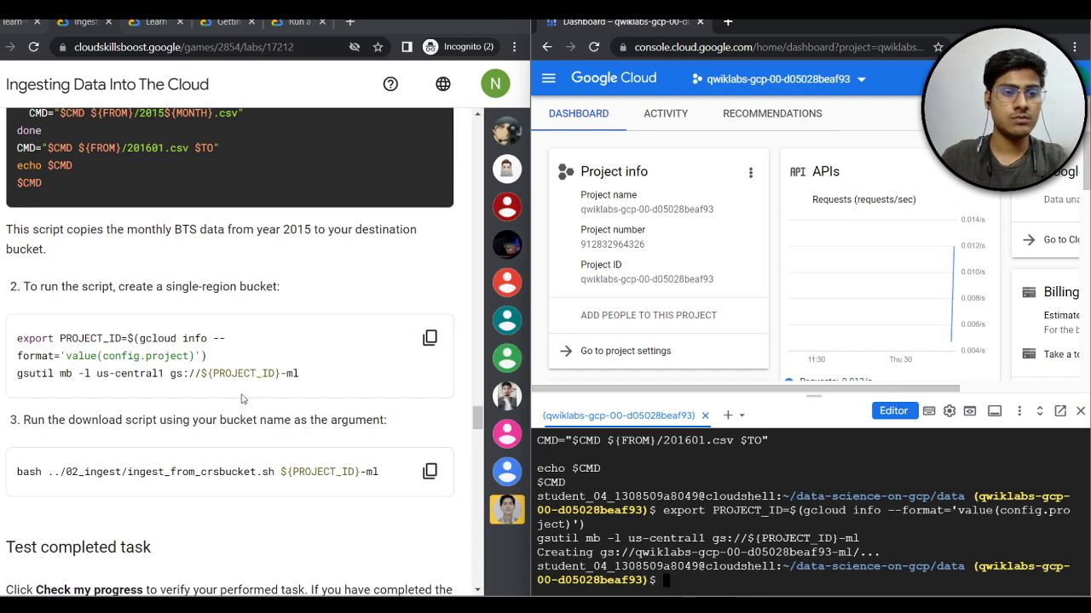
pyautogui.scroll(1, 261, 398)
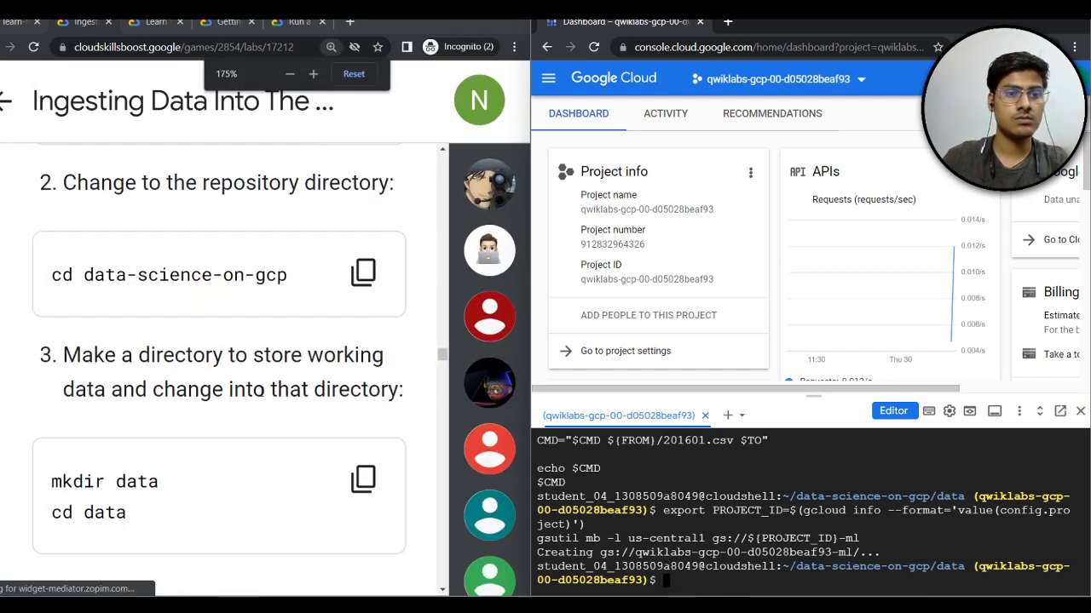
pyautogui.scroll(1, 260, 398)
pyautogui.scroll(-1, 263, 396)
pyautogui.scroll(-5, 260, 390)
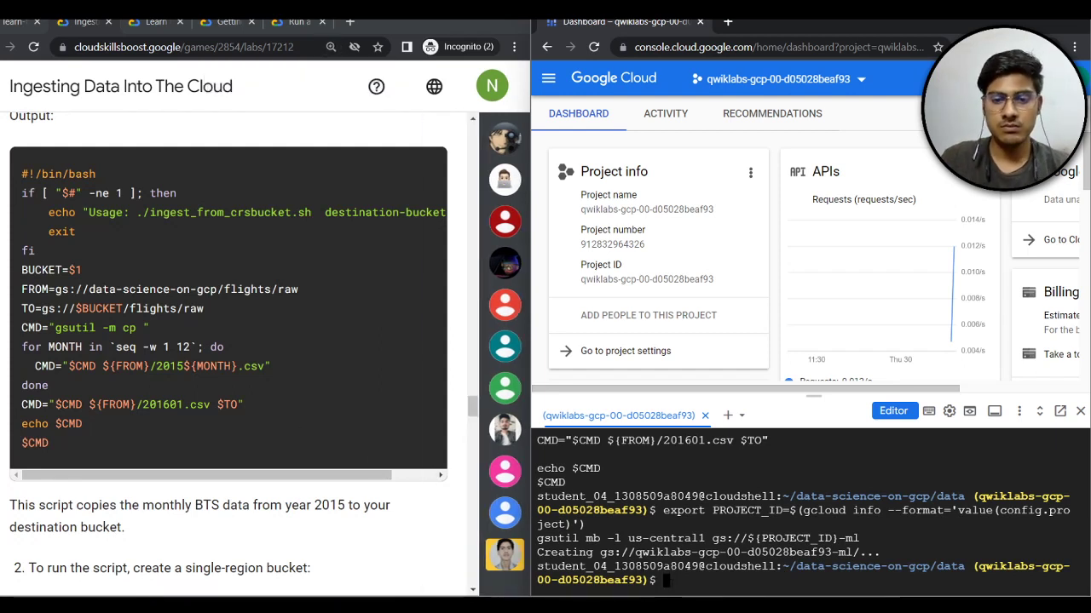
pyautogui.hotkey('ctrl', 'v')
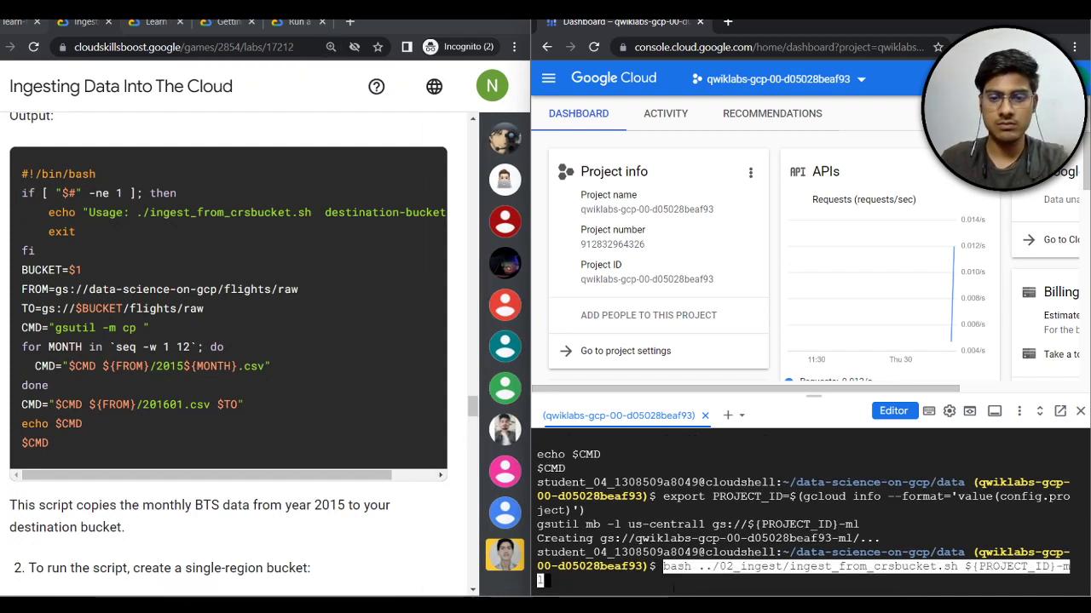
pyautogui.press('Return')
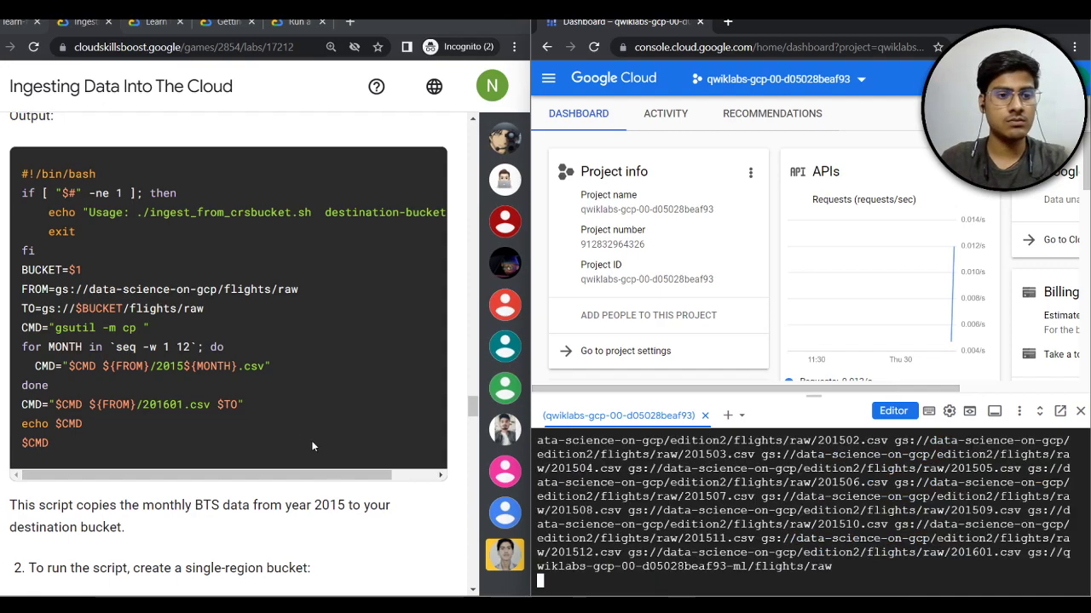
# - Wait until 13 of 13 files (2.5 GiB) reach flights/raw, then copy the 'cat bqload.sh' command
pyautogui.scroll(3, 303, 436)
pyautogui.scroll(3, 303, 436)
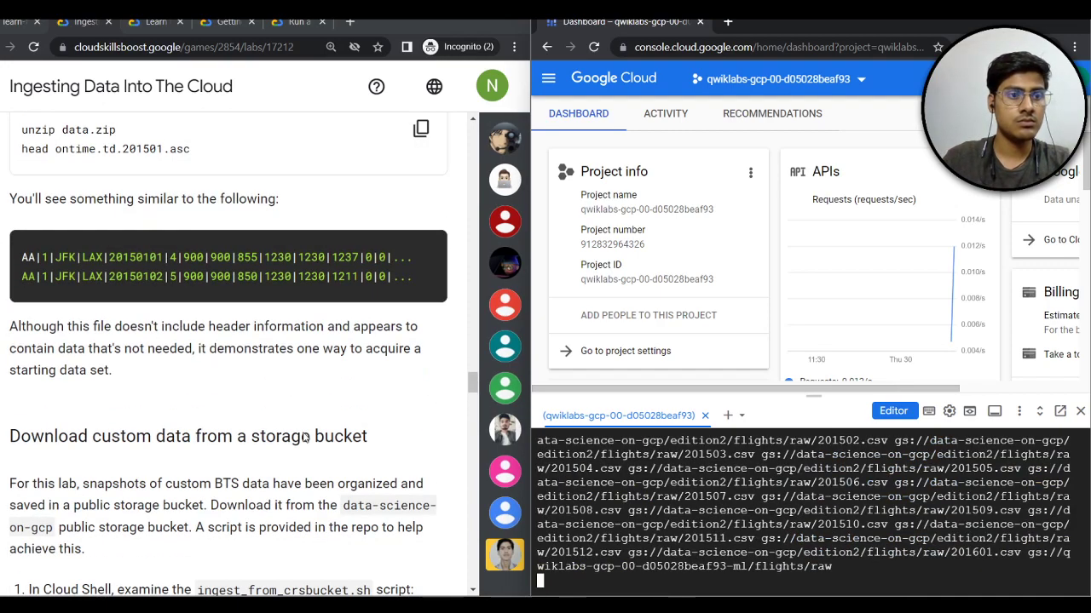
pyautogui.scroll(2, 303, 436)
pyautogui.scroll(-1, 302, 436)
pyautogui.scroll(-4, 303, 436)
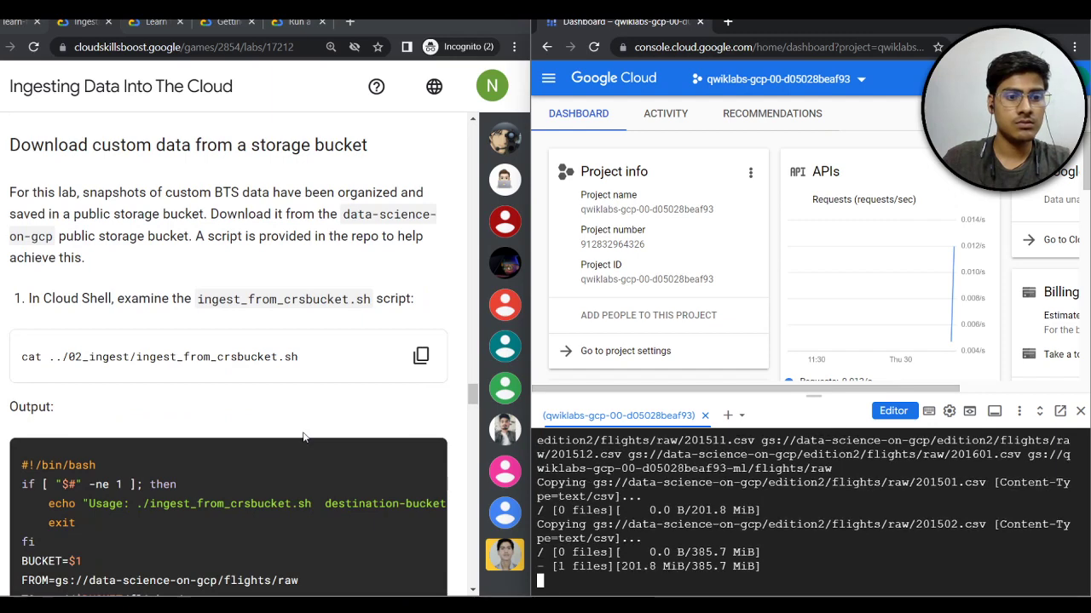
pyautogui.scroll(-2, 303, 434)
pyautogui.scroll(-3, 302, 435)
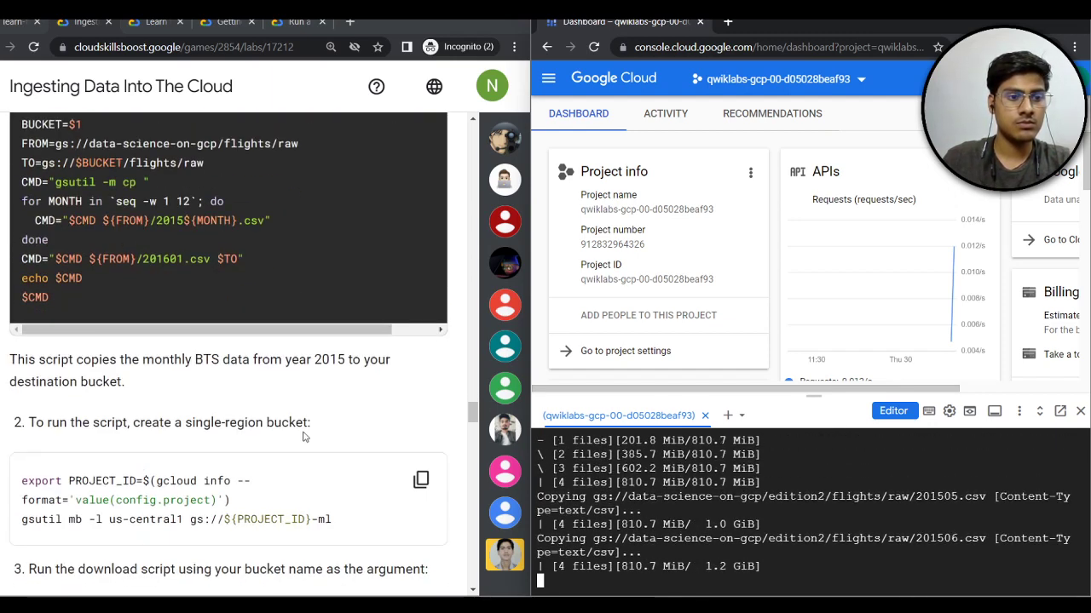
pyautogui.scroll(-3, 302, 436)
pyautogui.scroll(-2, 303, 437)
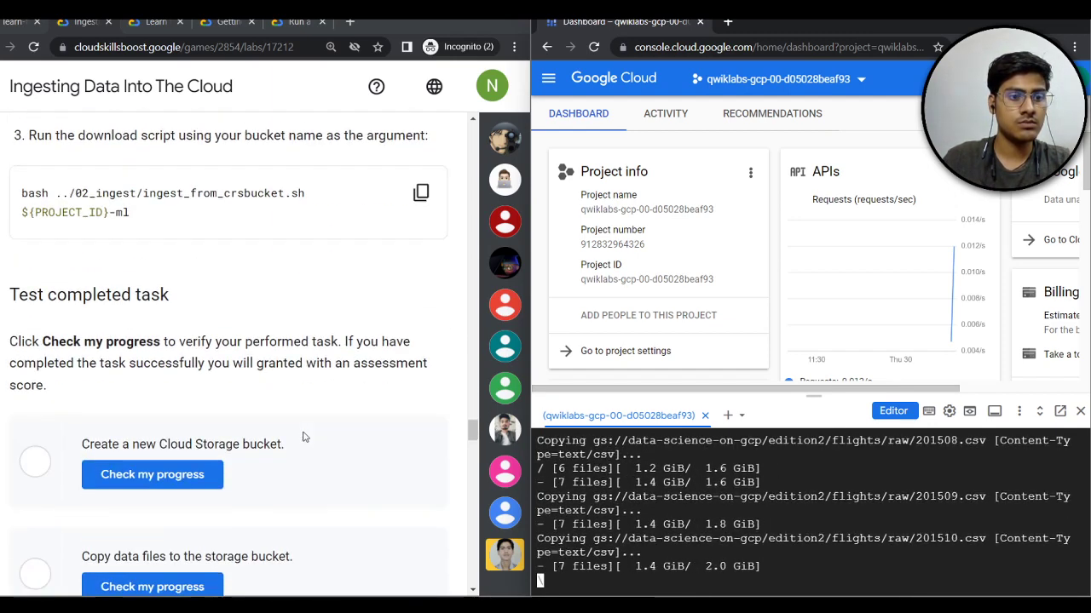
pyautogui.scroll(-2, 303, 436)
pyautogui.scroll(-3, 191, 326)
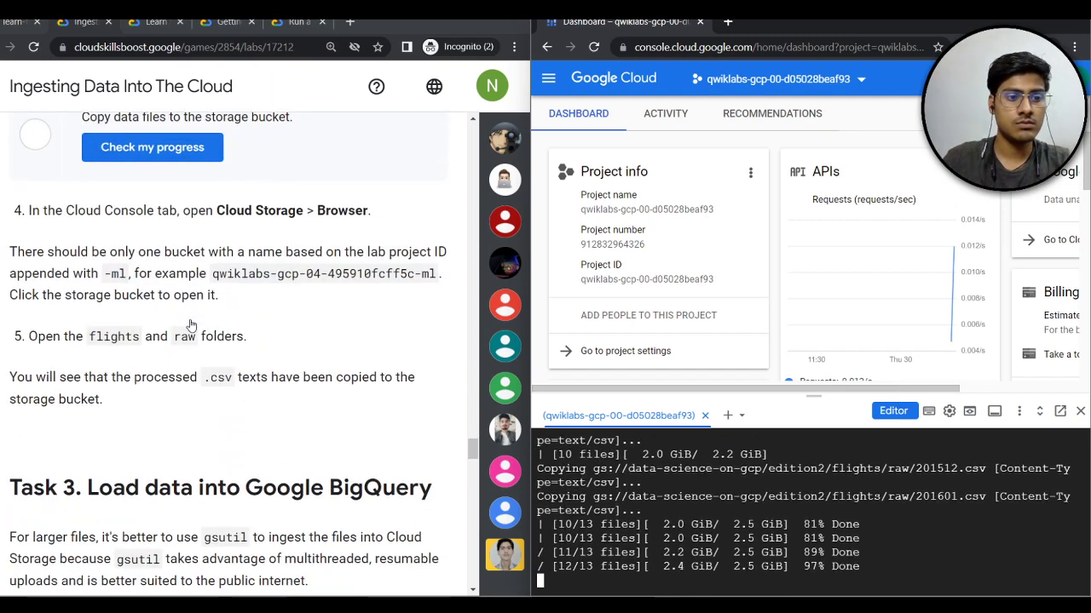
pyautogui.scroll(-3, 191, 326)
pyautogui.click(421, 472)
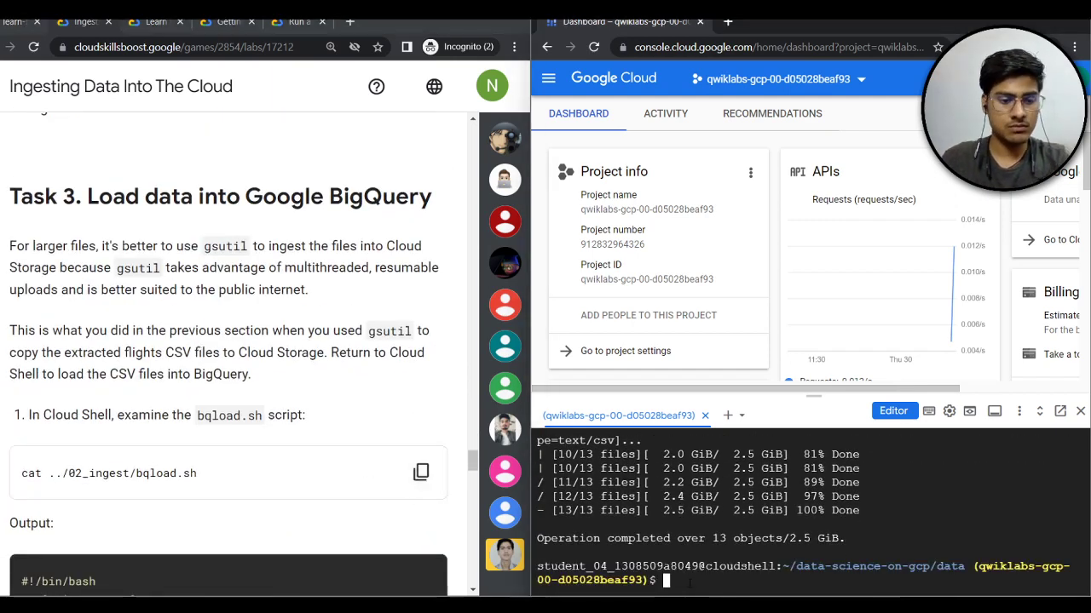
# - Print the ../02_ingest/bqload.sh script in Cloud Shell
pyautogui.hotkey('ctrl', 'v')
pyautogui.press('Return')
pyautogui.scroll(-6, 88, 240)
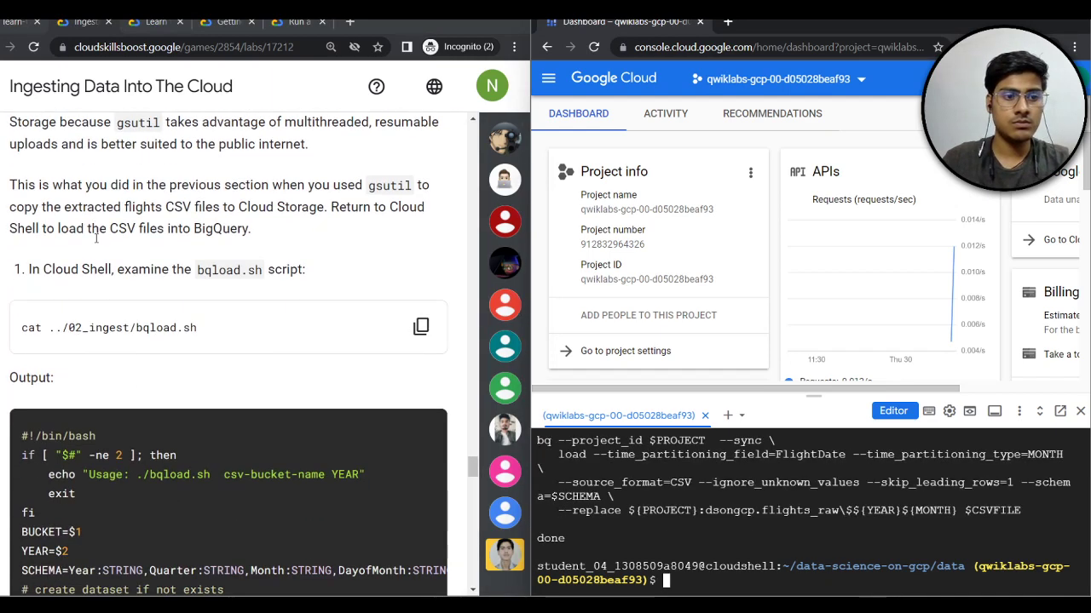
pyautogui.scroll(-3, 418, 375)
# - Run 'bash ../02_ingest/bqload.sh ${PROJECT_ID}-ml 2015' to create dsongcp and load the flights
pyautogui.click(421, 438)
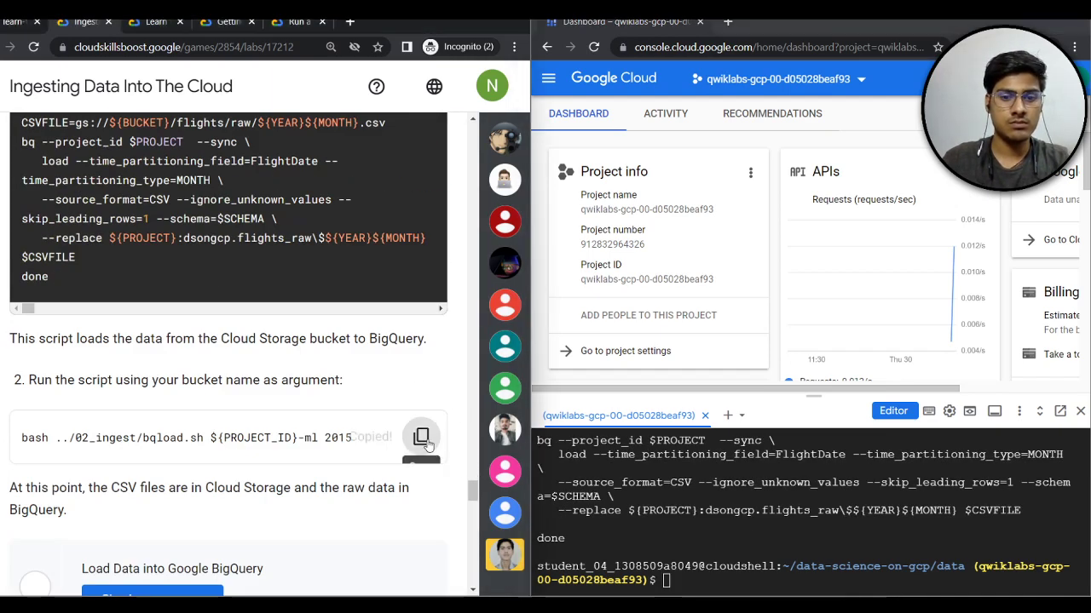
pyautogui.click(688, 579)
pyautogui.hotkey('ctrl', 'v')
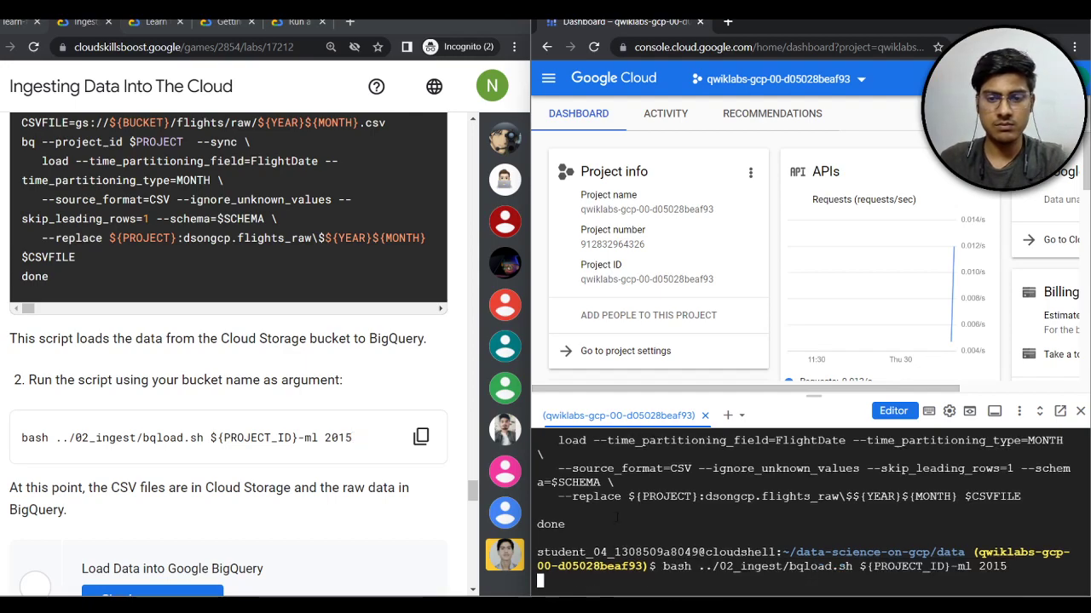
pyautogui.press('Return')
pyautogui.scroll(-2, 342, 376)
pyautogui.scroll(10, 343, 376)
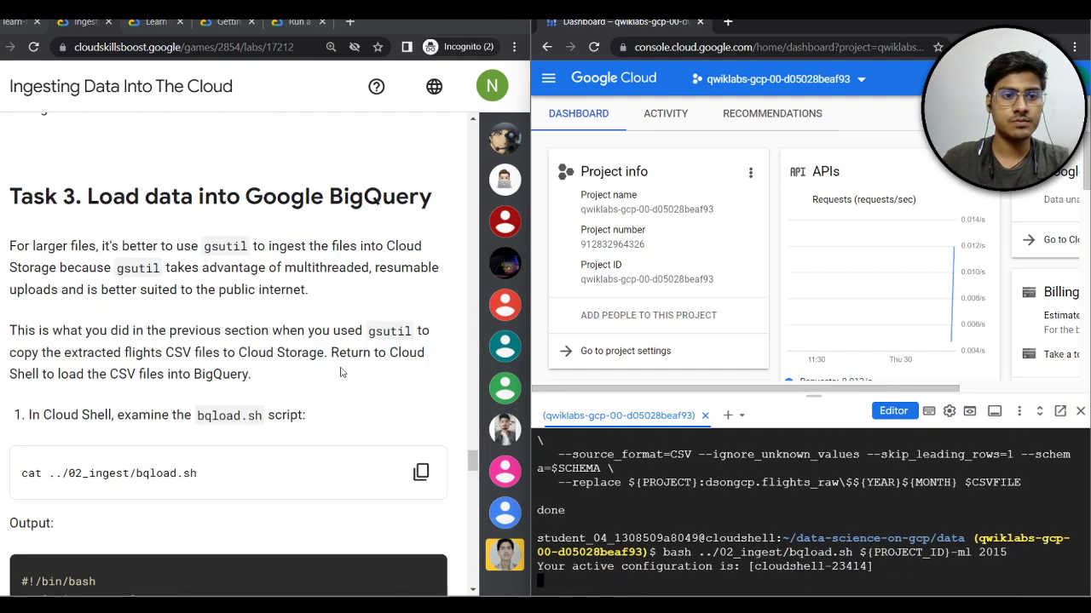
pyautogui.scroll(5, 286, 346)
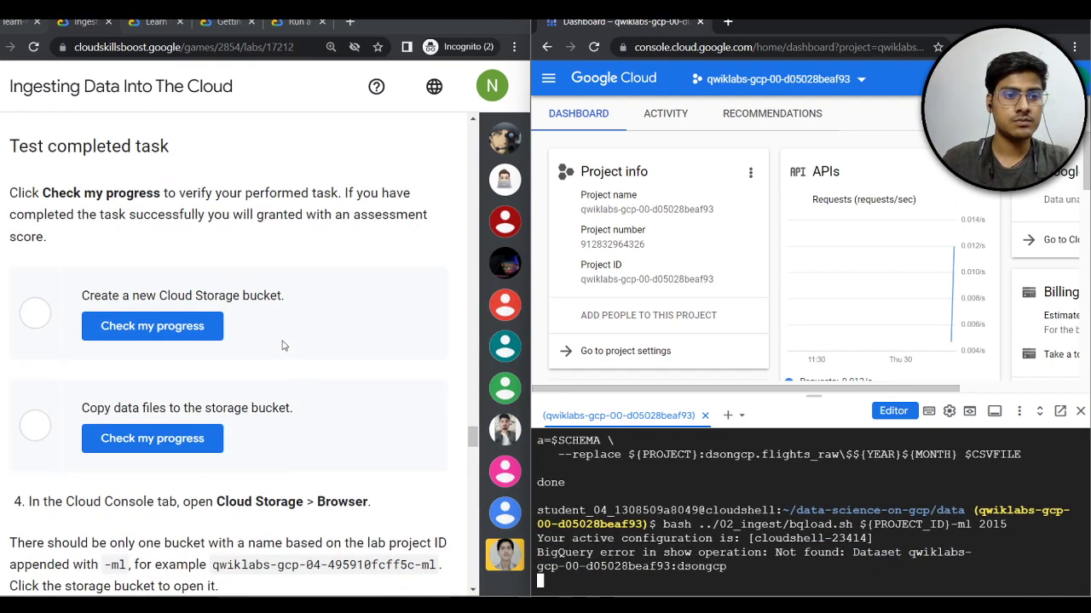
# - Check progress for the bucket-creation and file-copy lab tasks
pyautogui.click(195, 325)
pyautogui.click(195, 441)
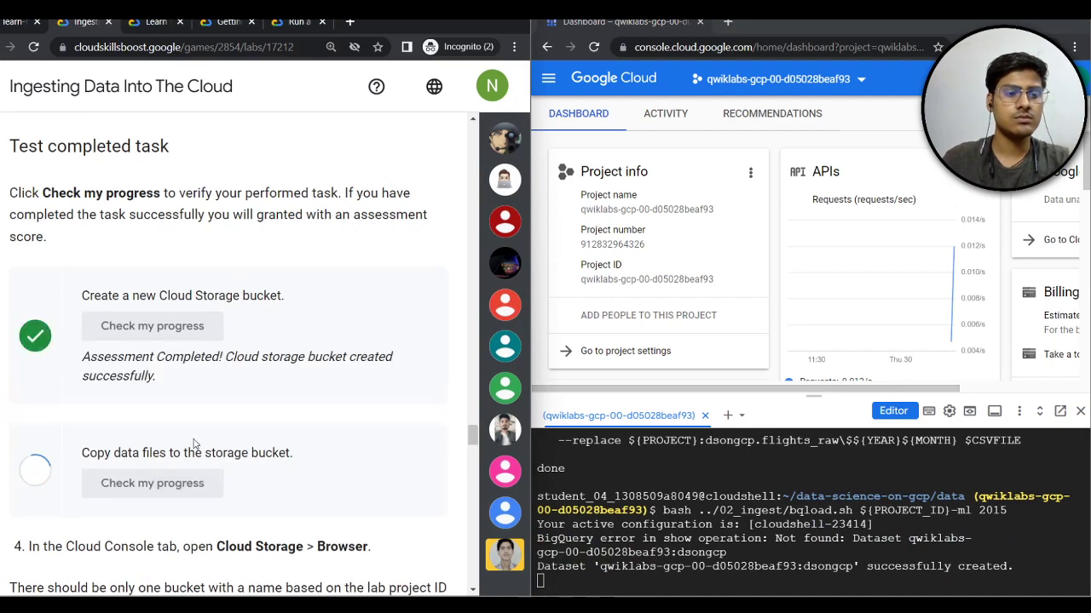
pyautogui.scroll(-6, 141, 378)
pyautogui.scroll(-2, 140, 377)
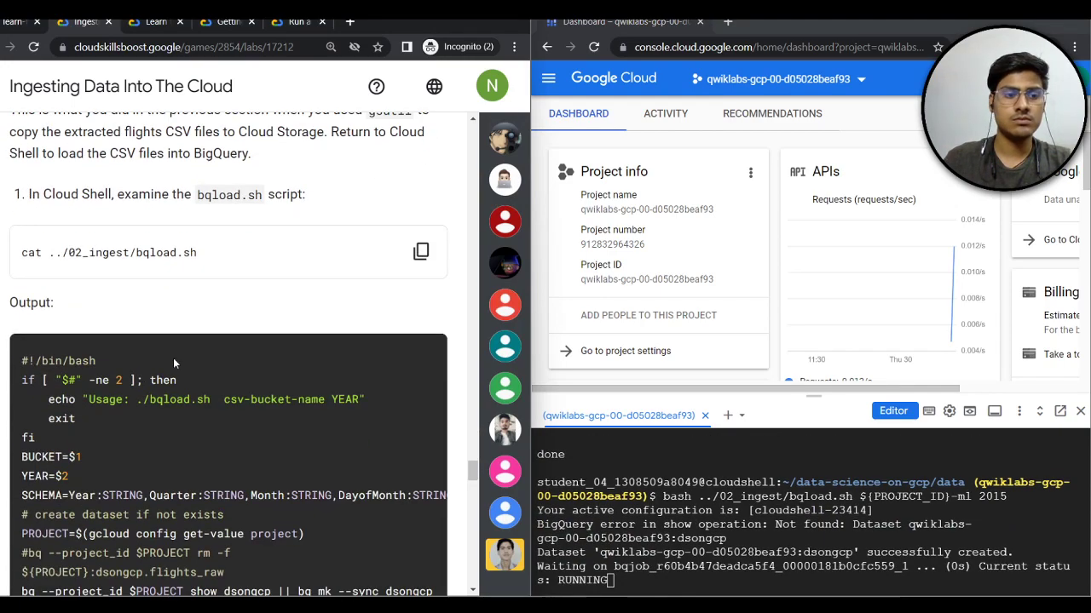
pyautogui.scroll(-5, 117, 328)
pyautogui.scroll(-2, 118, 332)
pyautogui.scroll(-2, 118, 332)
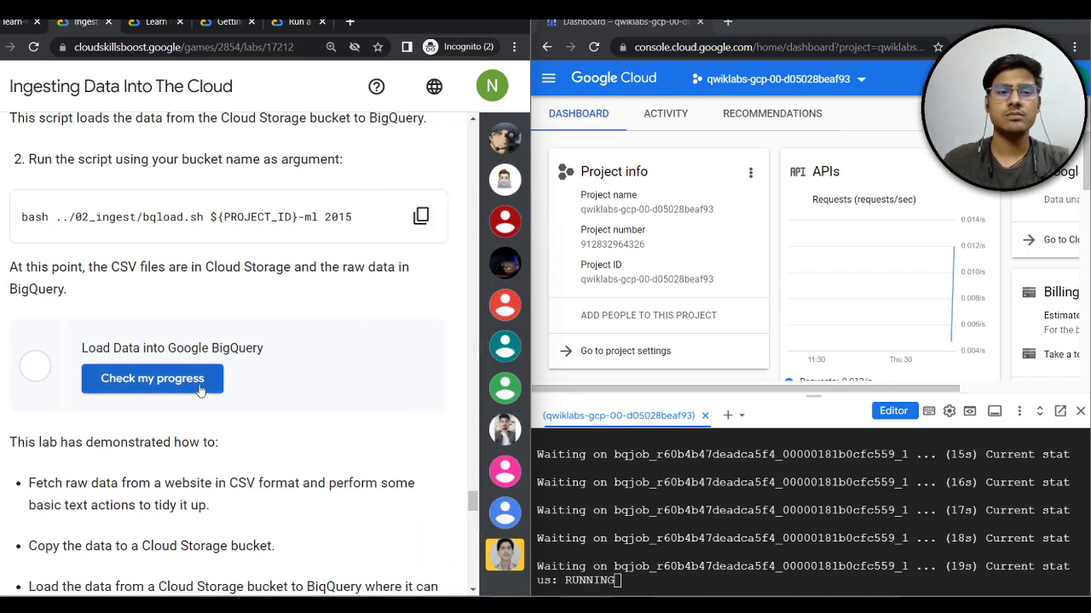
# - Answer the first data science quiz question with True
pyautogui.scroll(10, 801, 511)
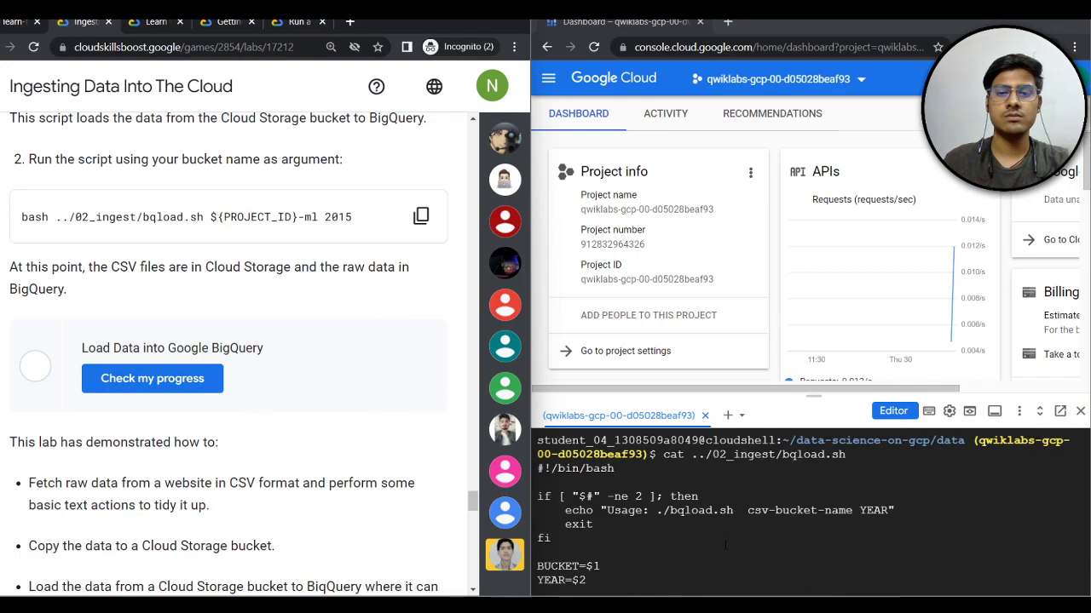
pyautogui.scroll(-10, 801, 512)
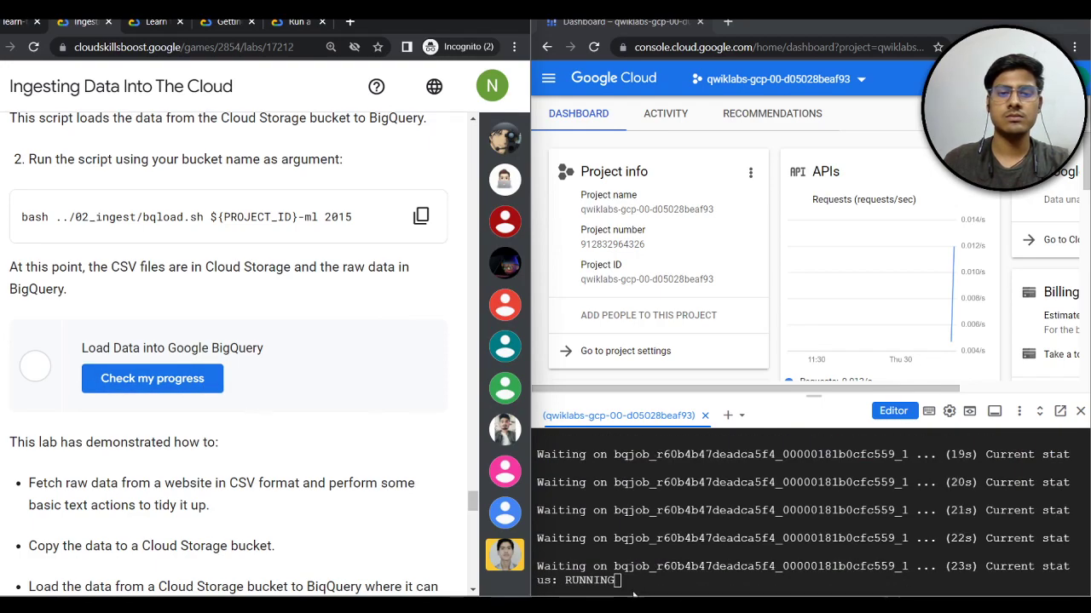
pyautogui.scroll(-3, 211, 424)
pyautogui.scroll(-5, 210, 423)
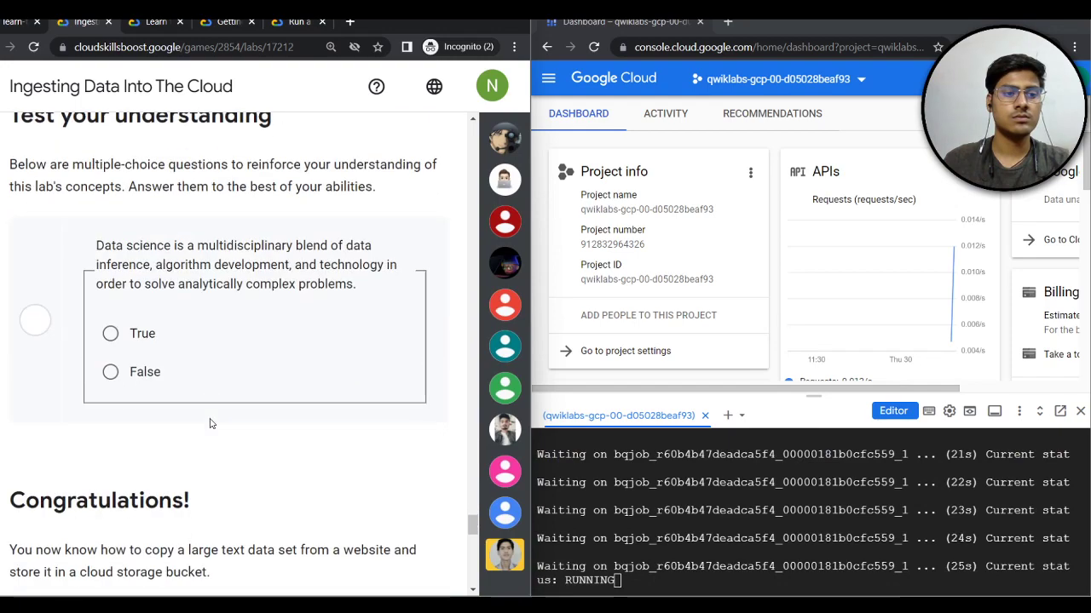
pyautogui.click(110, 188)
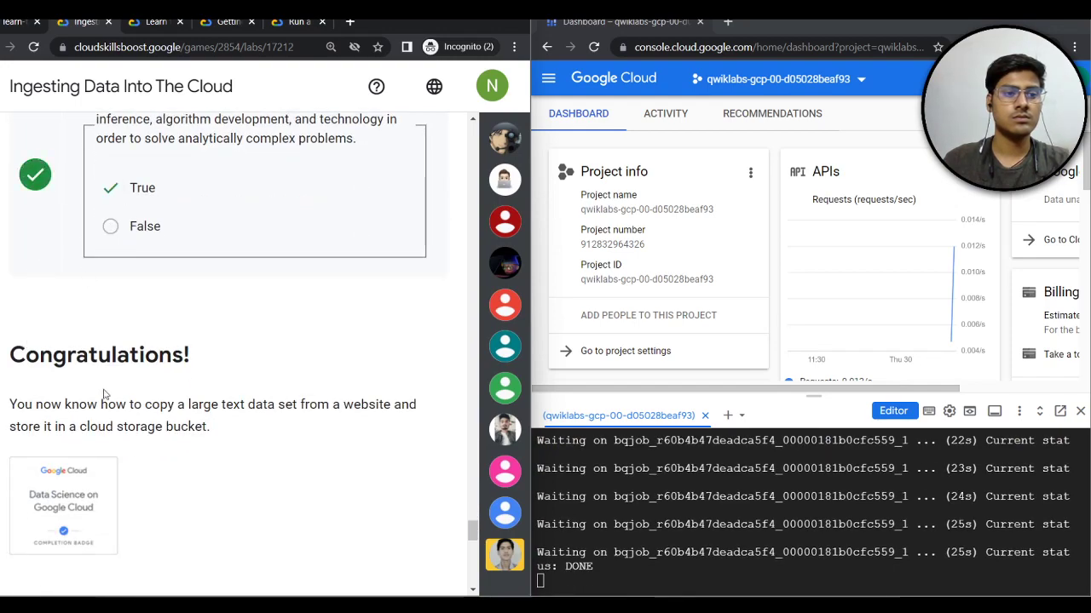
# - Run Check my progress for the Load Data into Google BigQuery task
pyautogui.scroll(-5, 236, 425)
pyautogui.scroll(-5, 236, 425)
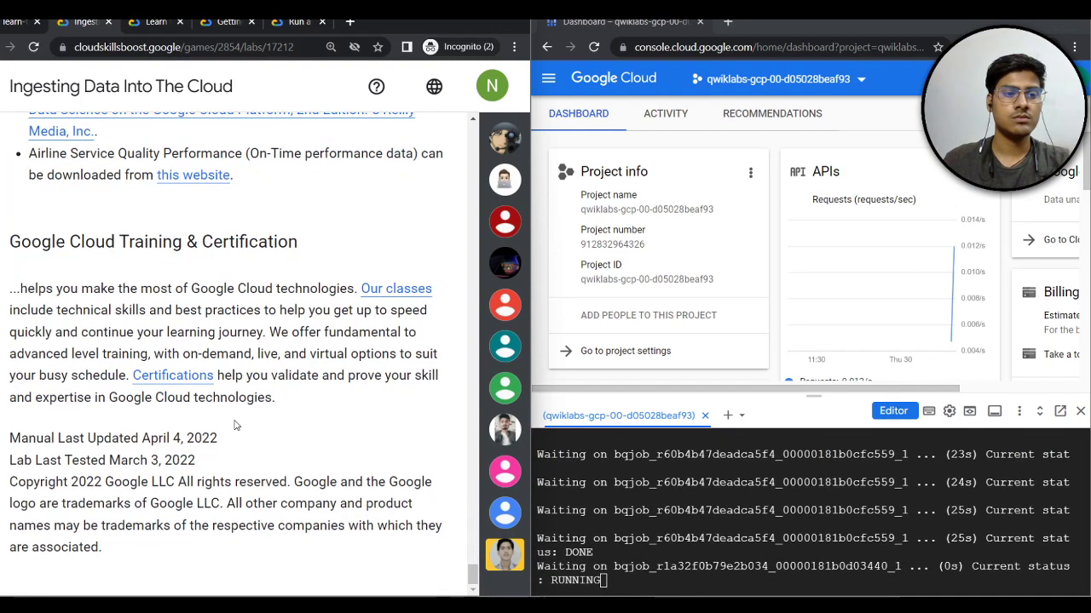
pyautogui.scroll(5, 236, 425)
pyautogui.scroll(5, 236, 425)
pyautogui.scroll(4, 236, 425)
pyautogui.scroll(-3, 236, 424)
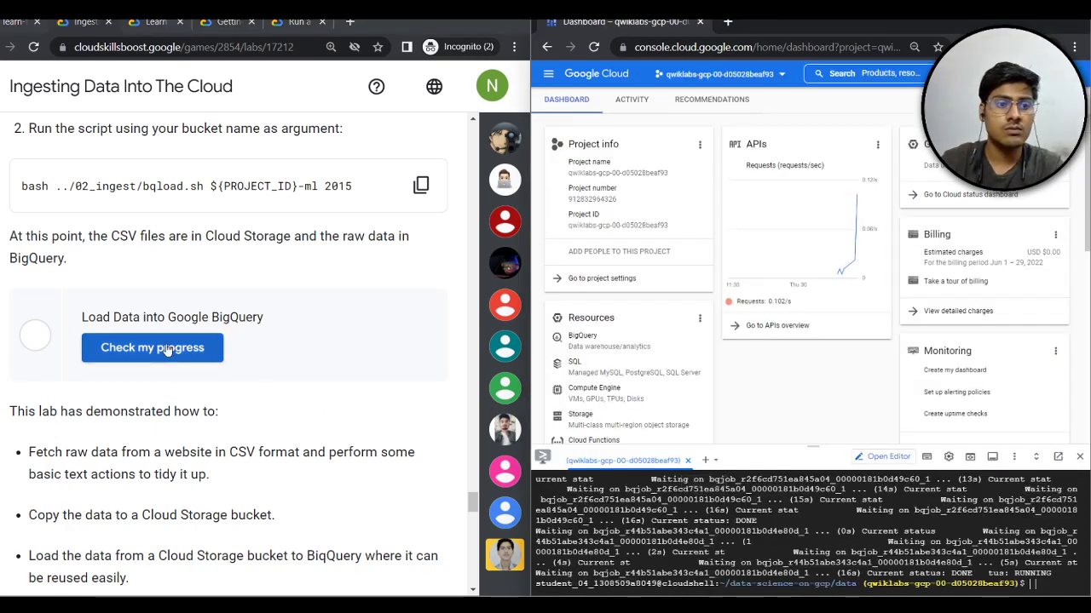
pyautogui.click(169, 348)
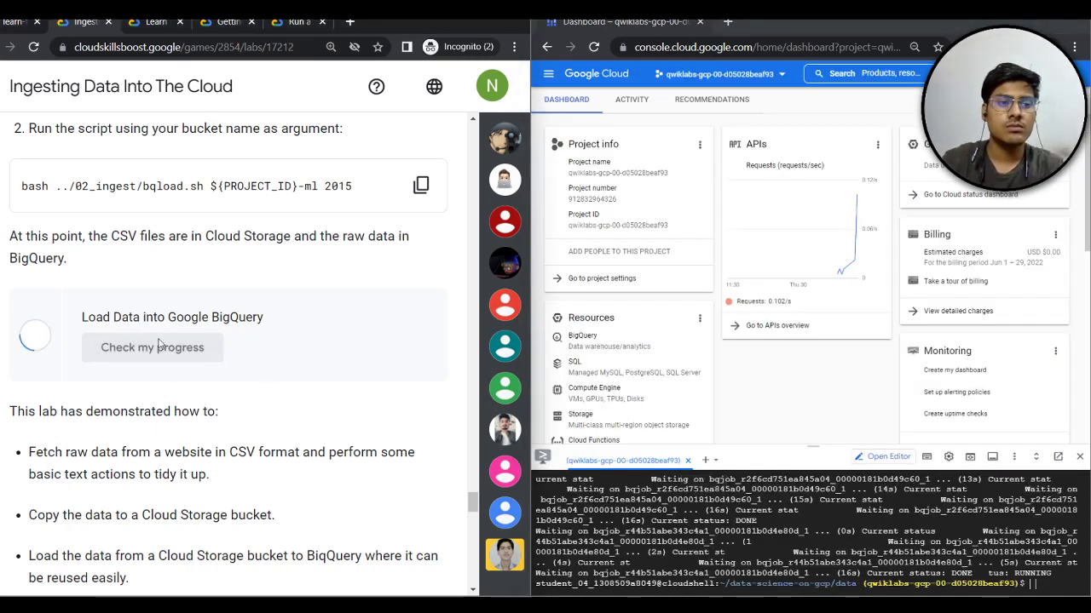
pyautogui.doubleClick(158, 343)
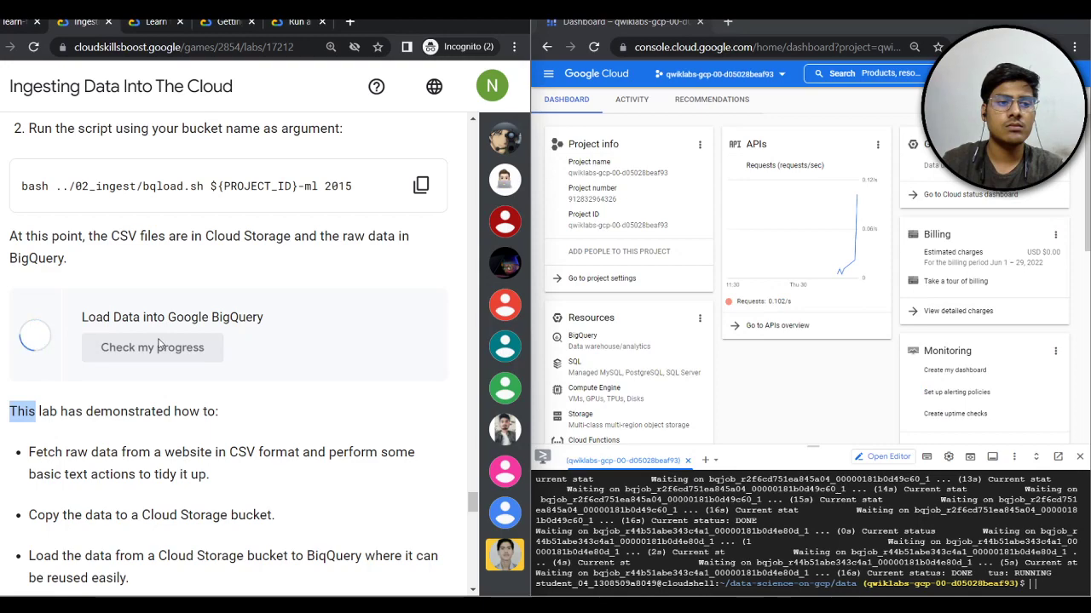
pyautogui.scroll(-5, 207, 372)
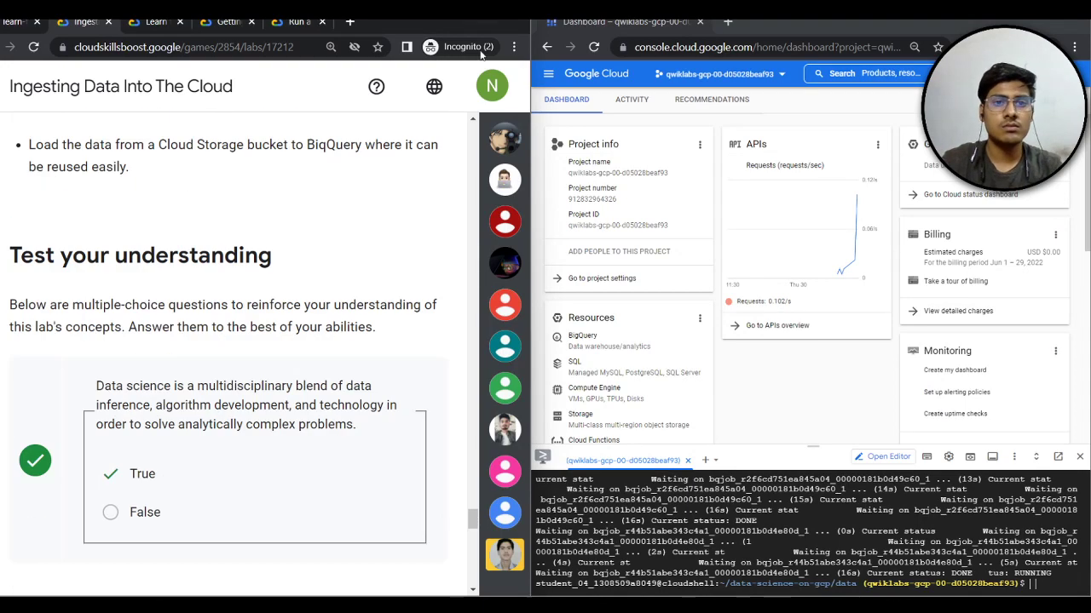
# - Maximize the lab window and end the lab, confirming the prompt
pyautogui.doubleClick(481, 19)
pyautogui.scroll(-3, 437, 320)
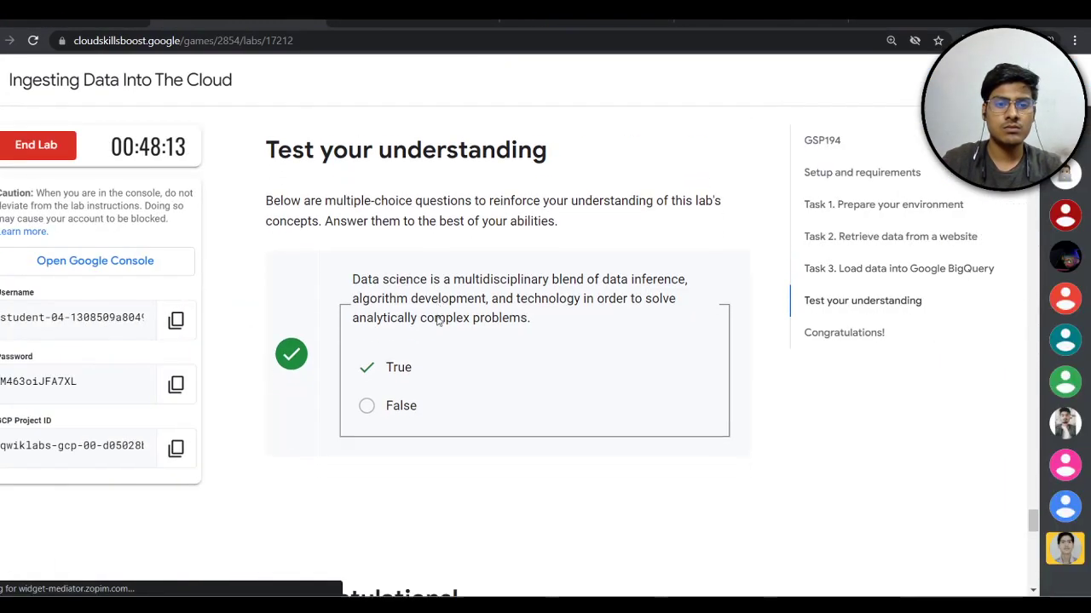
pyautogui.scroll(-5, 437, 322)
pyautogui.click(39, 145)
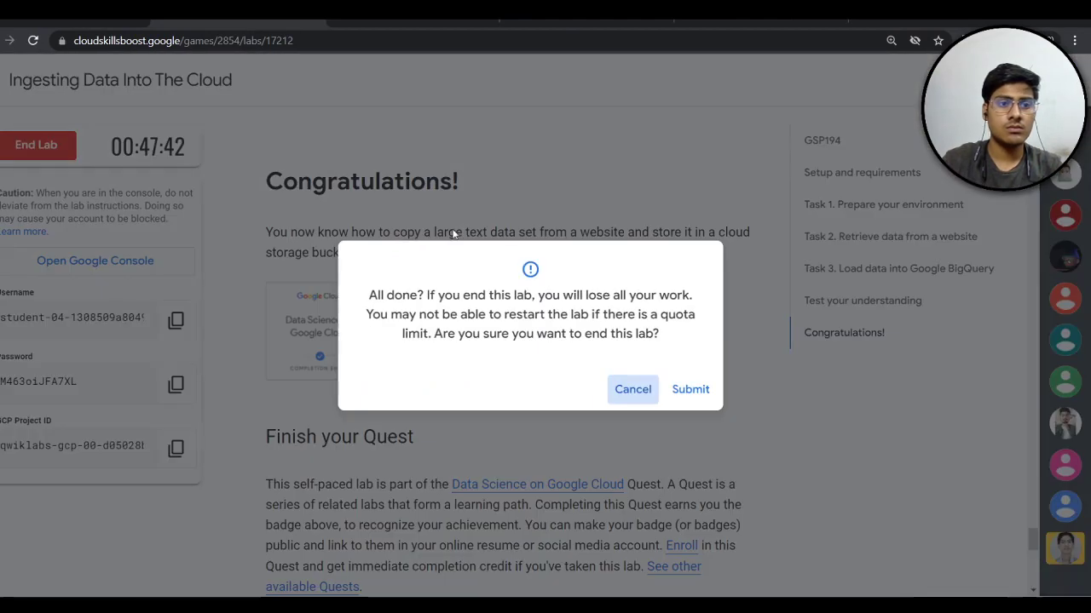
pyautogui.click(684, 392)
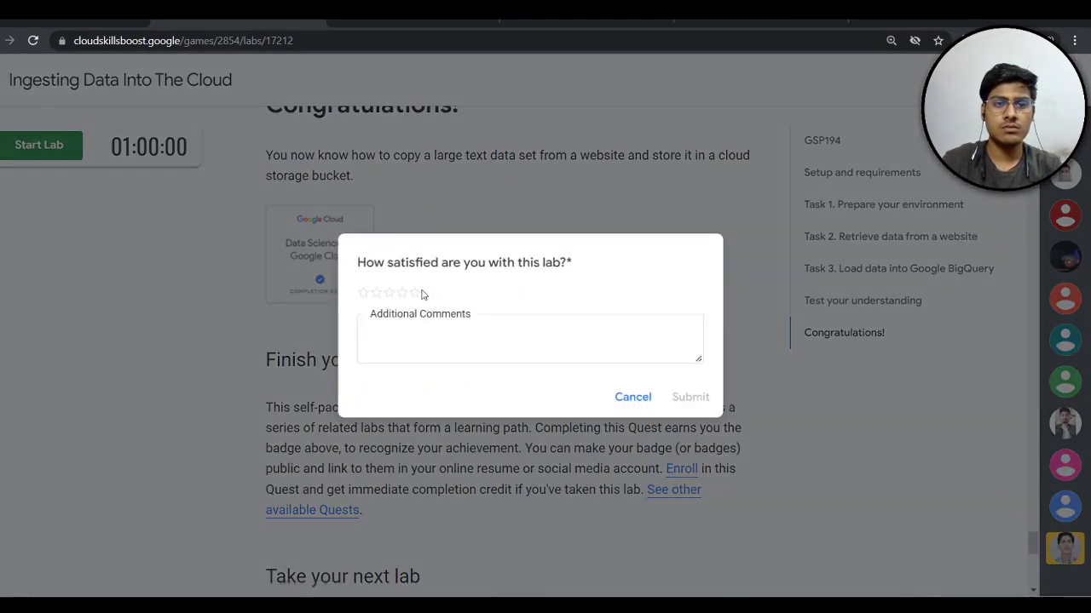
# - Submit a five-star rating for the lab and go back to the challenge page
pyautogui.click(417, 293)
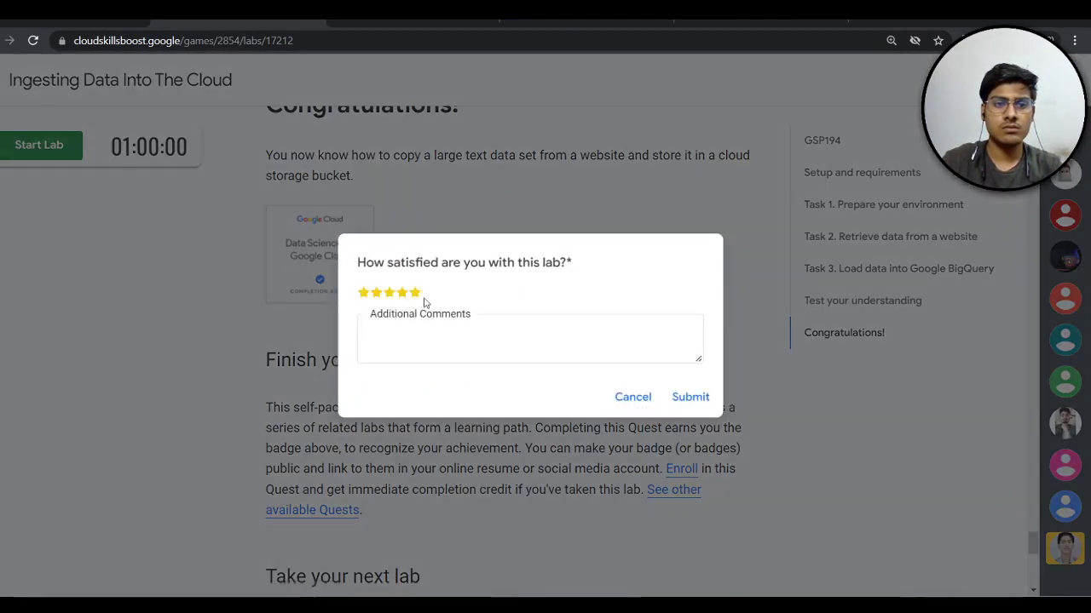
pyautogui.click(678, 398)
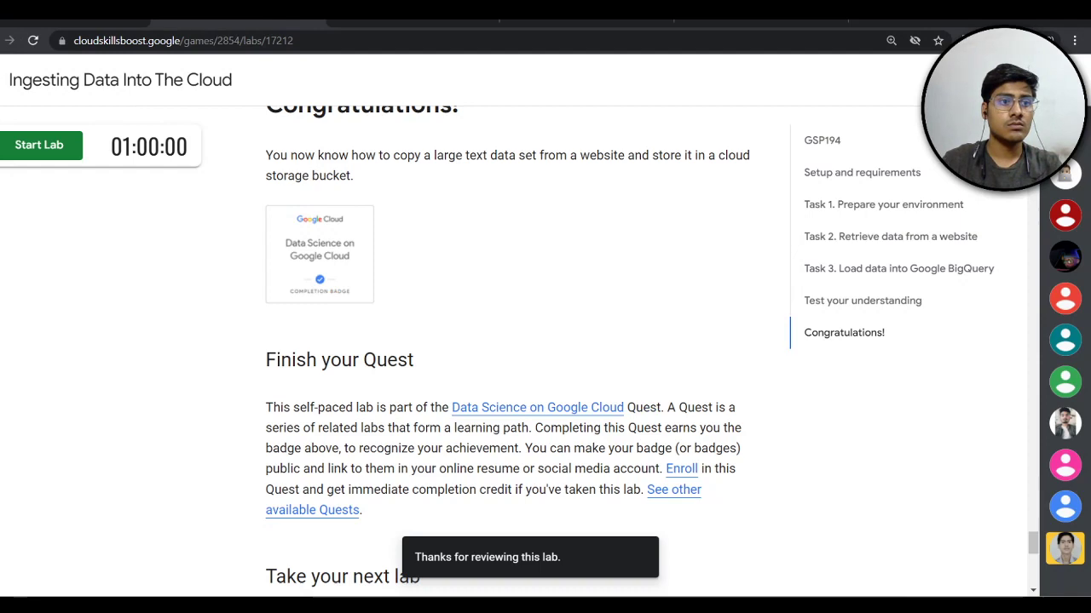
pyautogui.hotkey('alt', 'Left')
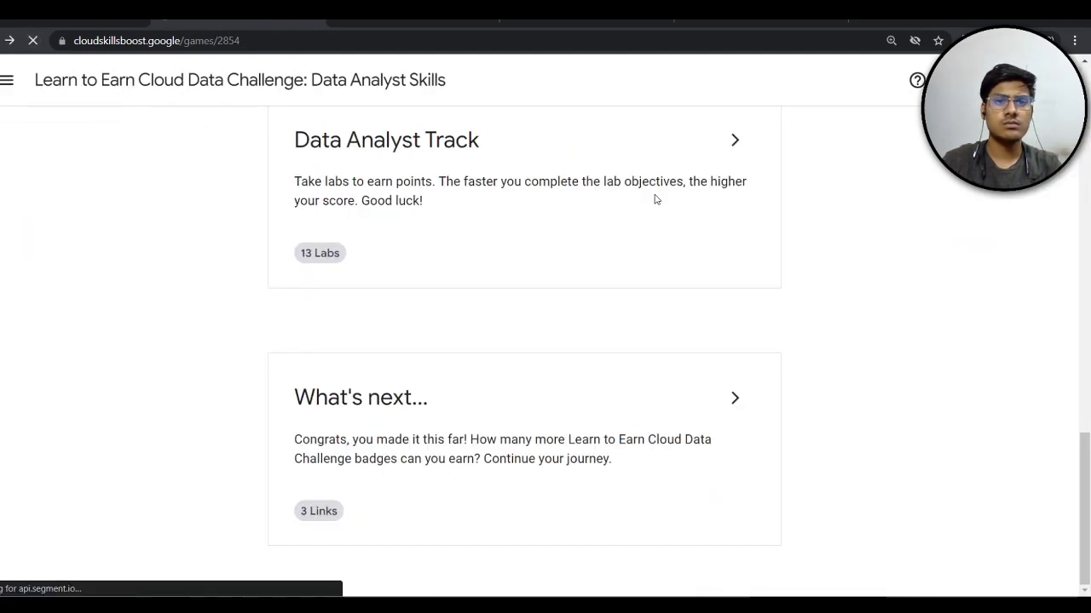
# - Expand the Data Analyst Track card to show Ingesting Data Into The Cloud completed with 71,428,571 points
pyautogui.scroll(-5, 718, 253)
pyautogui.scroll(-5, 720, 253)
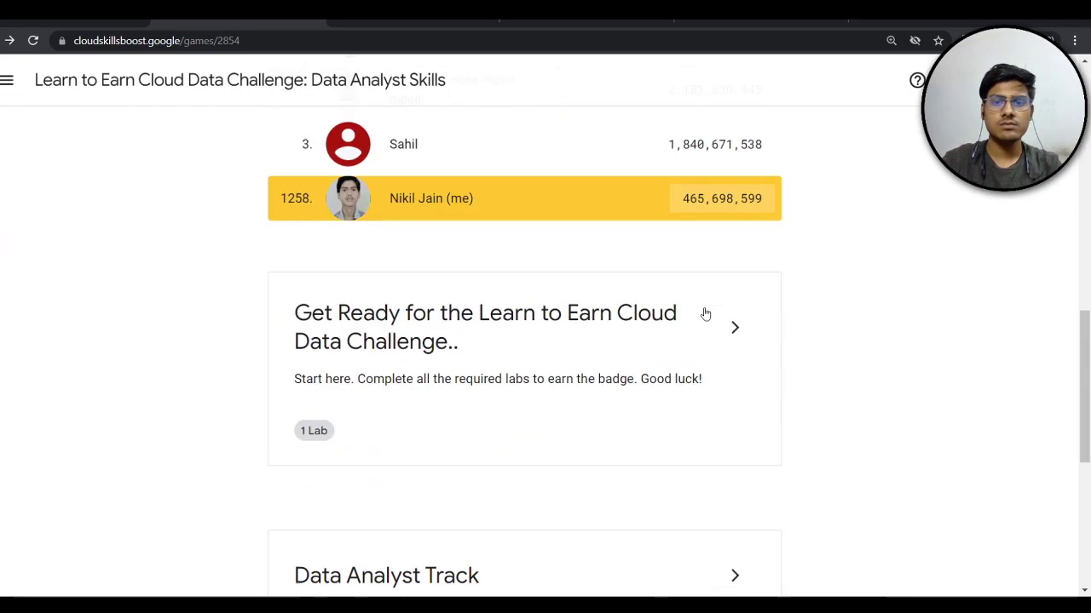
pyautogui.scroll(-3, 738, 331)
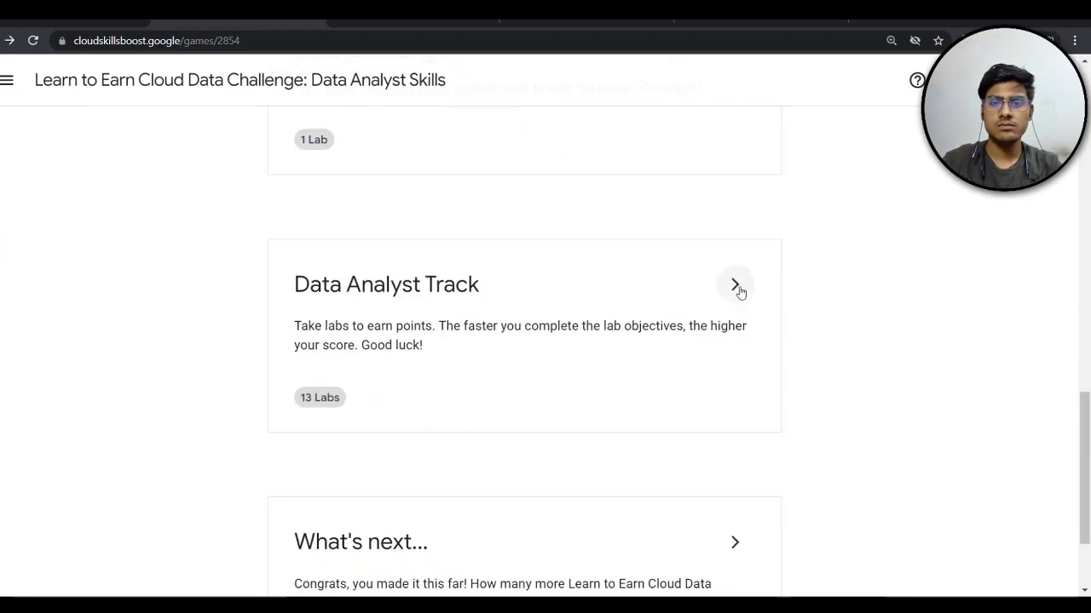
pyautogui.click(736, 290)
pyautogui.scroll(-3, 662, 326)
pyautogui.scroll(-3, 662, 326)
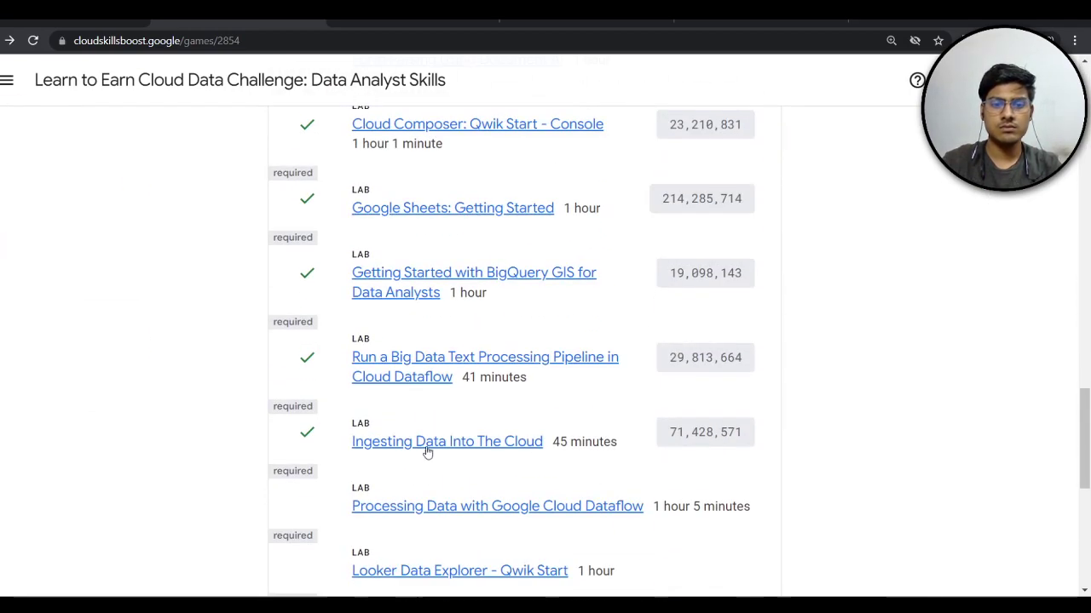